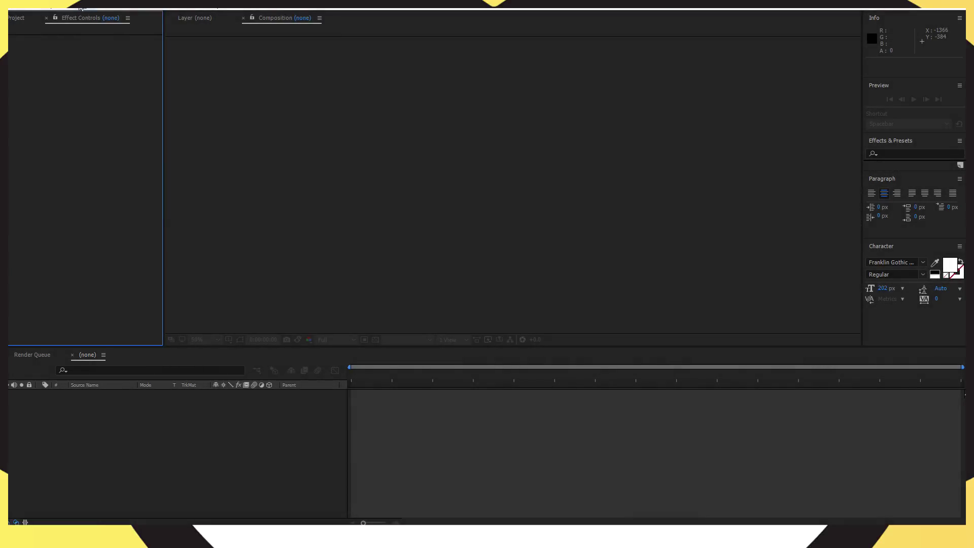
Create a new 1920×1080 composition named 'synematic lighting fx' at 23.976 fps.
{"action": "left_click", "coordinate": [45, 6]}
{"action": "left_click", "coordinate": [76, 17]}
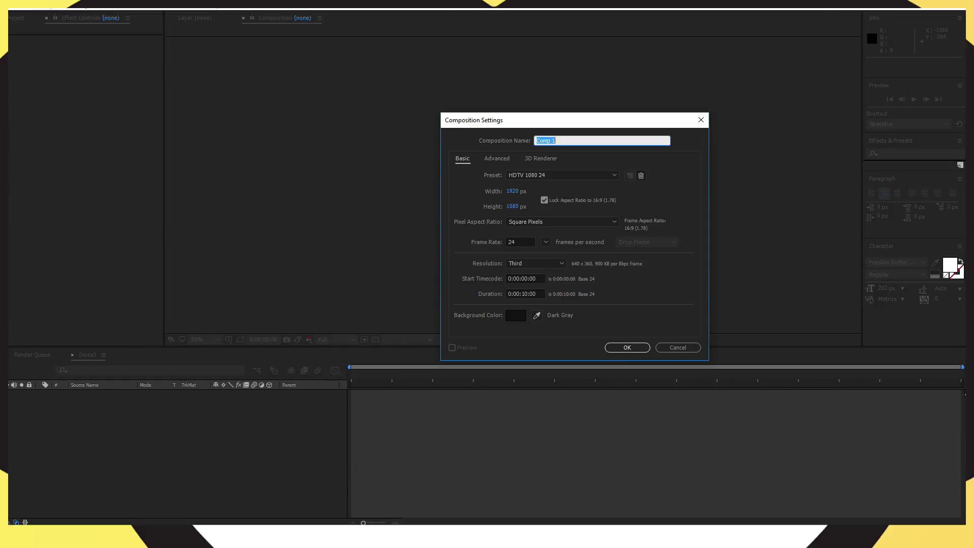
{"action": "type", "text": "synematic "}
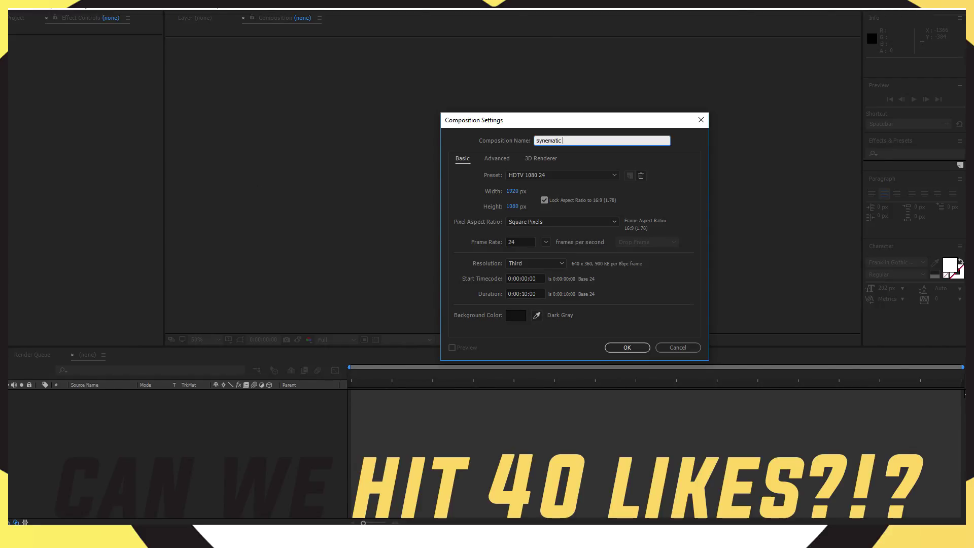
{"action": "type", "text": "lighting fx"}
{"action": "left_click", "coordinate": [545, 242]}
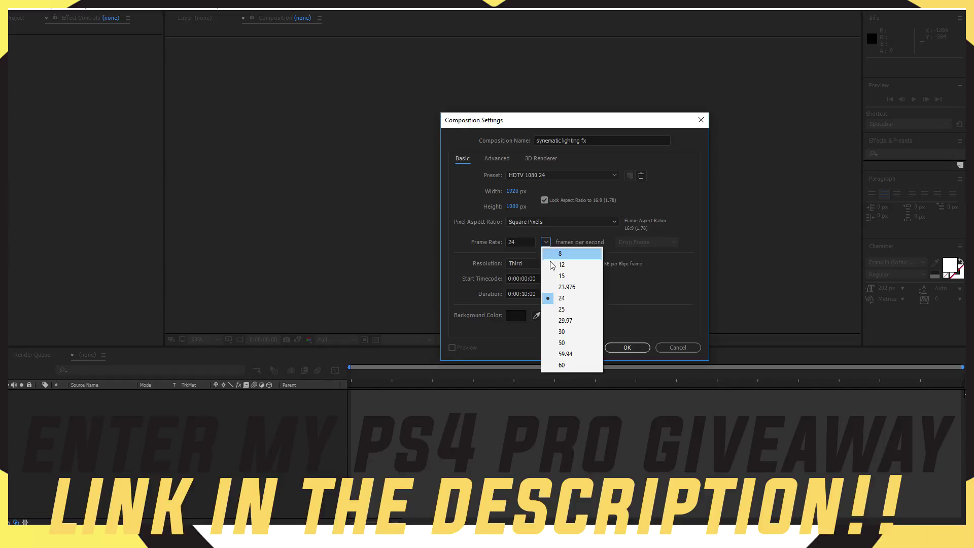
{"action": "left_click", "coordinate": [569, 288]}
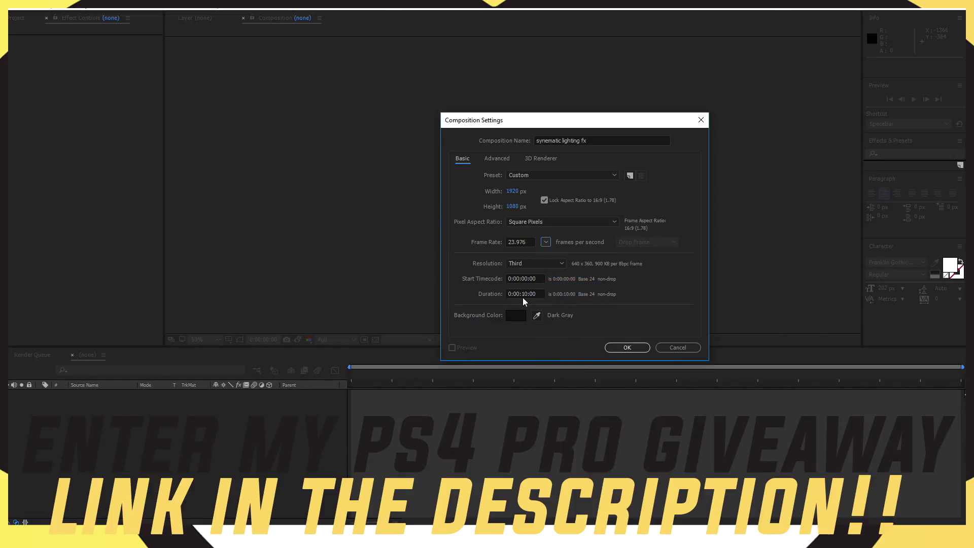
{"action": "left_click", "coordinate": [626, 347]}
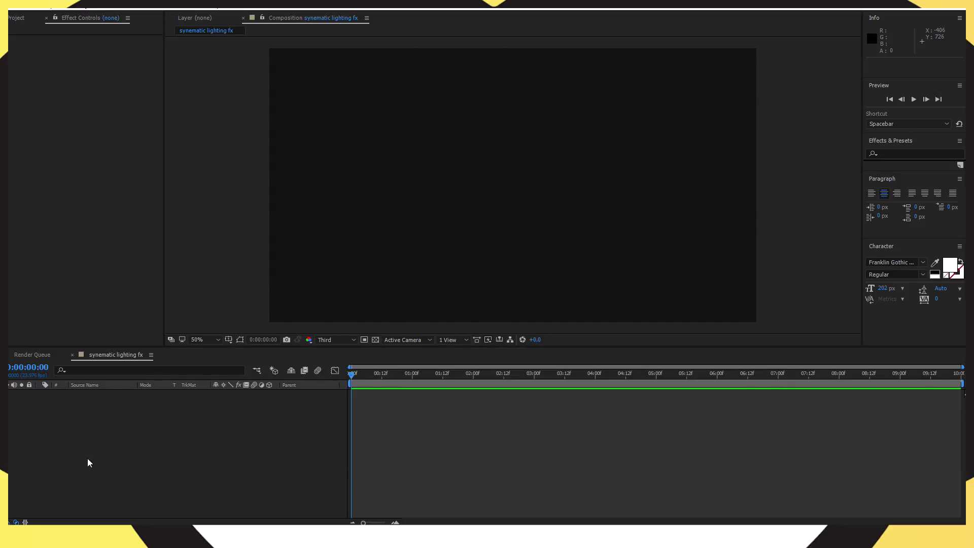
Add a dark #111111 solid layer named 'background'.
{"action": "right_click", "coordinate": [85, 424]}
{"action": "mouse_move", "coordinate": [107, 427]}
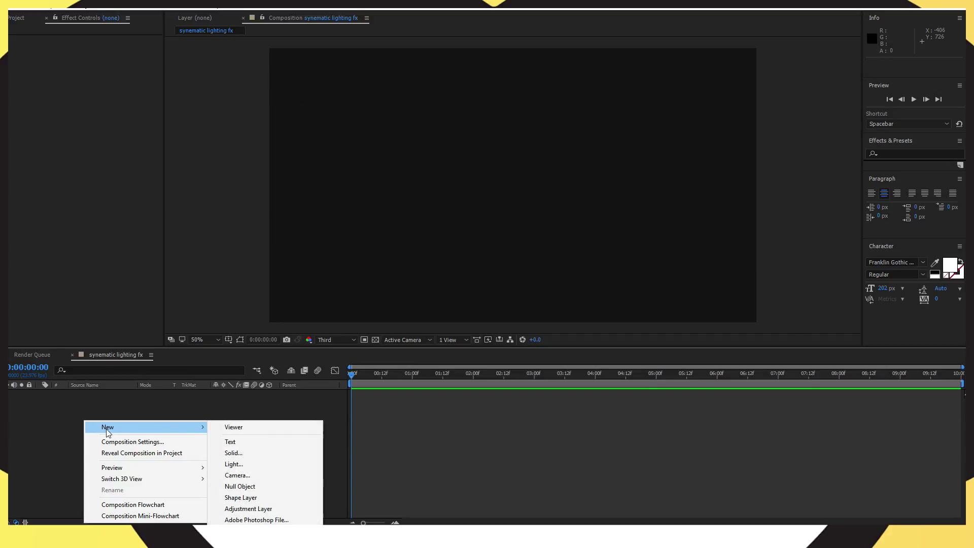
{"action": "left_click", "coordinate": [243, 456]}
{"action": "type", "text": "backgrio=="}
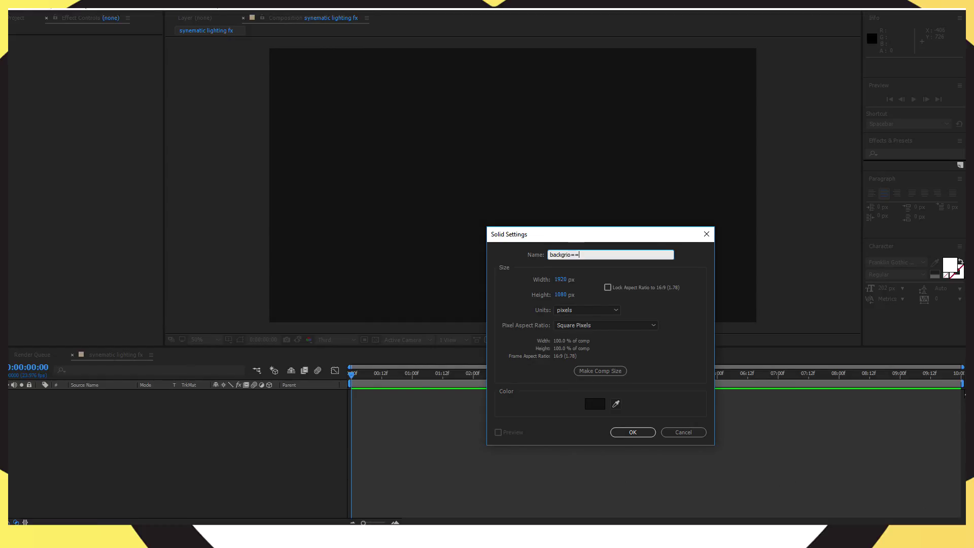
{"action": "type", "text": "und"}
{"action": "left_click", "coordinate": [595, 403]}
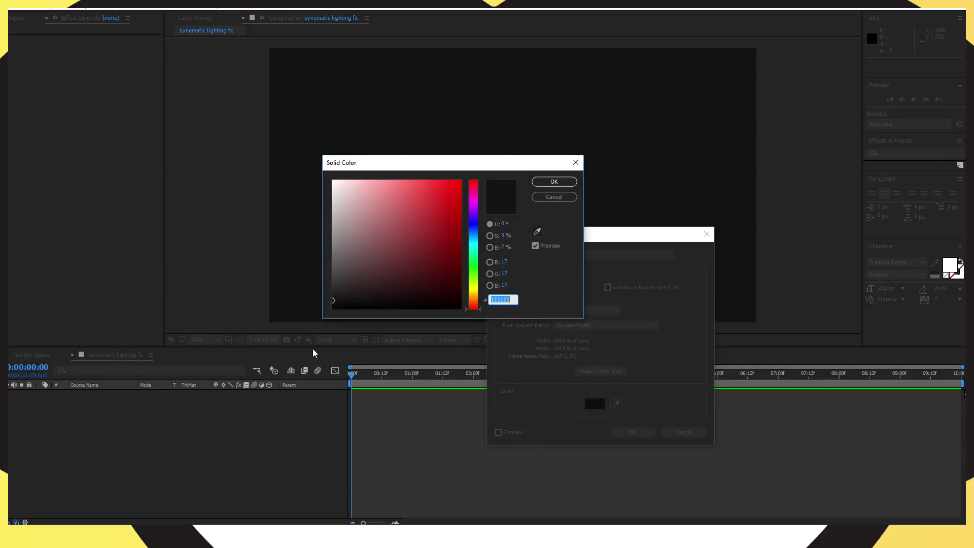
{"action": "left_click", "coordinate": [554, 182]}
{"action": "left_click", "coordinate": [632, 432]}
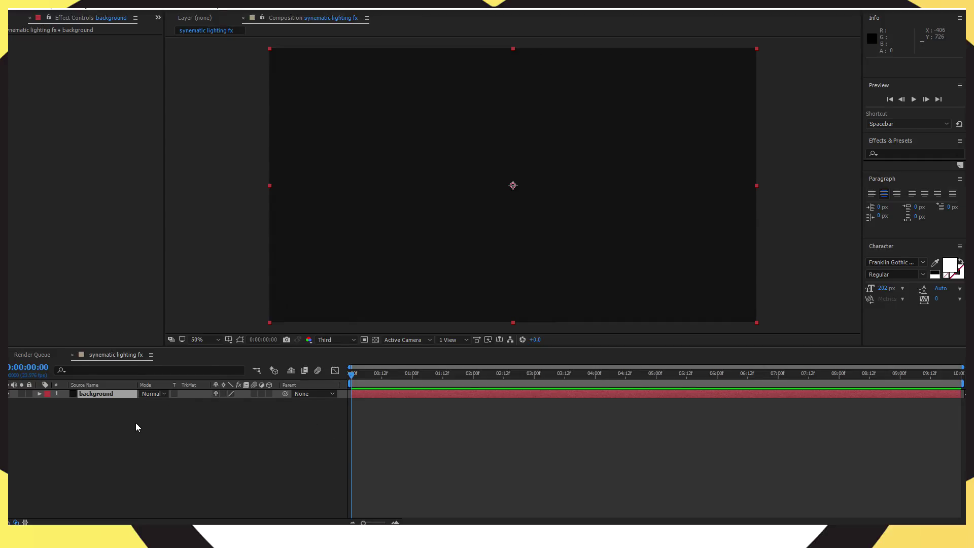
Duplicate the background solid and rename the copy 'Particles'.
{"action": "key", "text": "ctrl+d"}
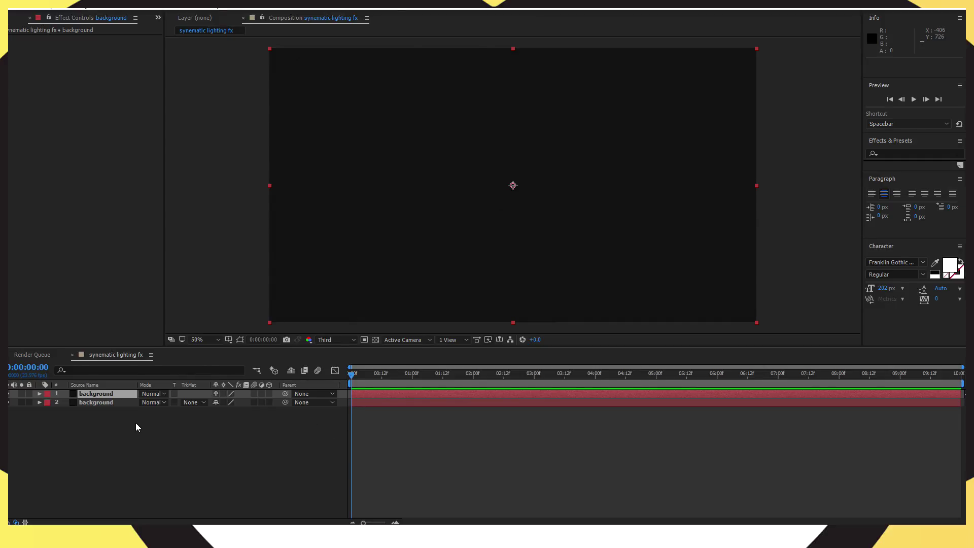
{"action": "key", "text": "Return"}
{"action": "type", "text": "Particles"}
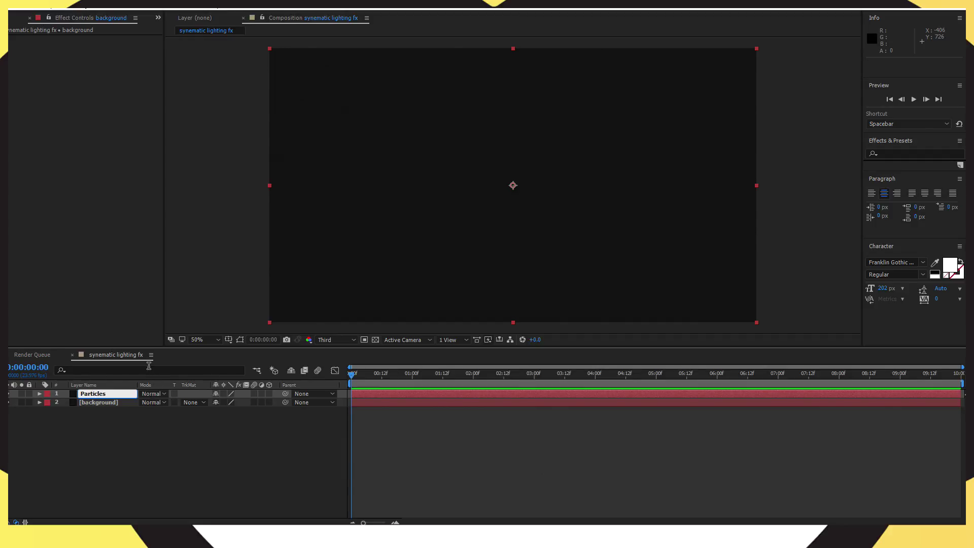
Apply CC Particle Systems II, found by searching 'cc pa', to the Particles layer.
{"action": "left_click", "coordinate": [921, 153]}
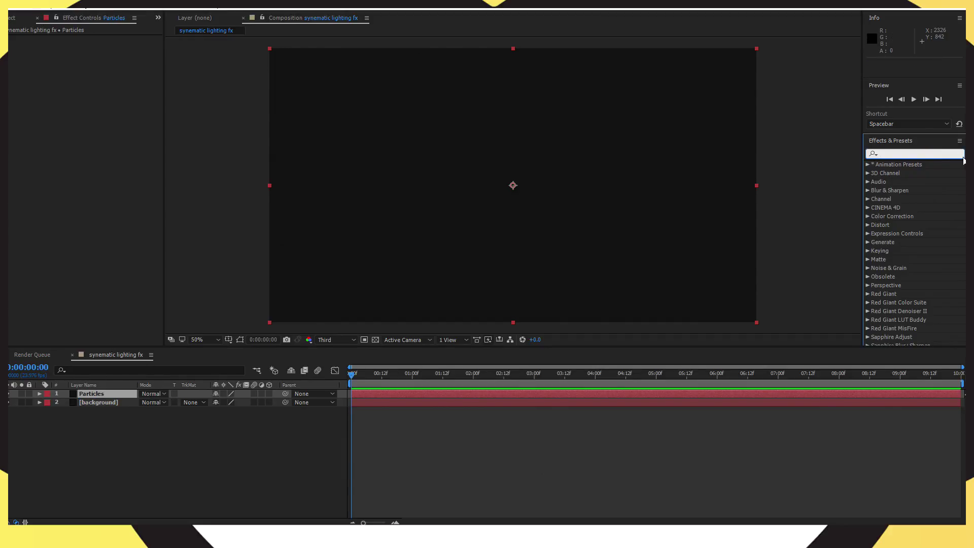
{"action": "type", "text": "cc"}
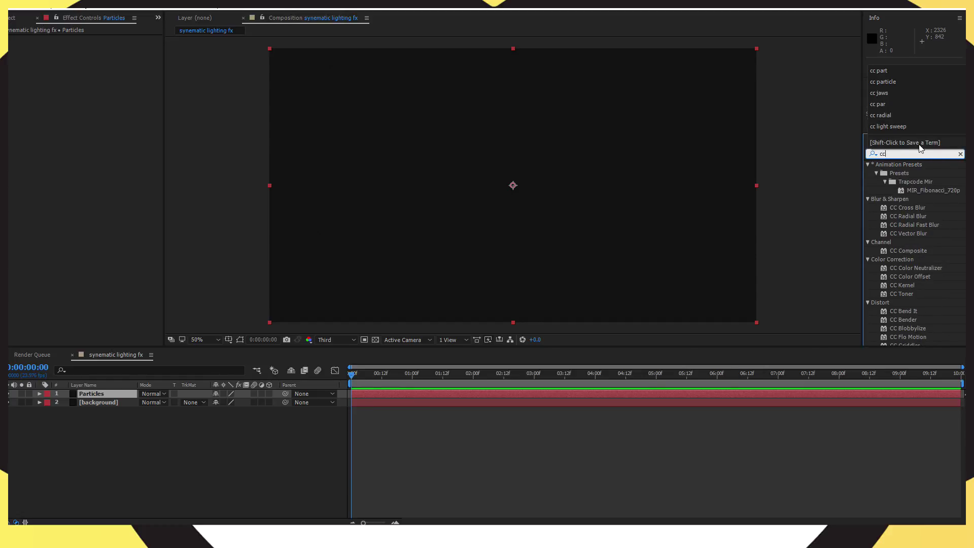
{"action": "type", "text": " pa"}
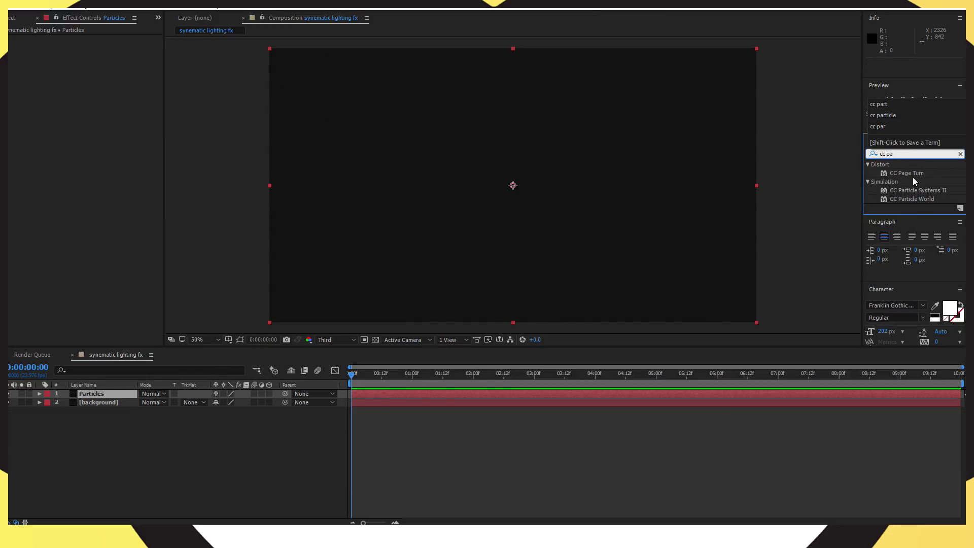
{"action": "left_click_drag", "start_coordinate": [913, 191], "coordinate": [121, 391]}
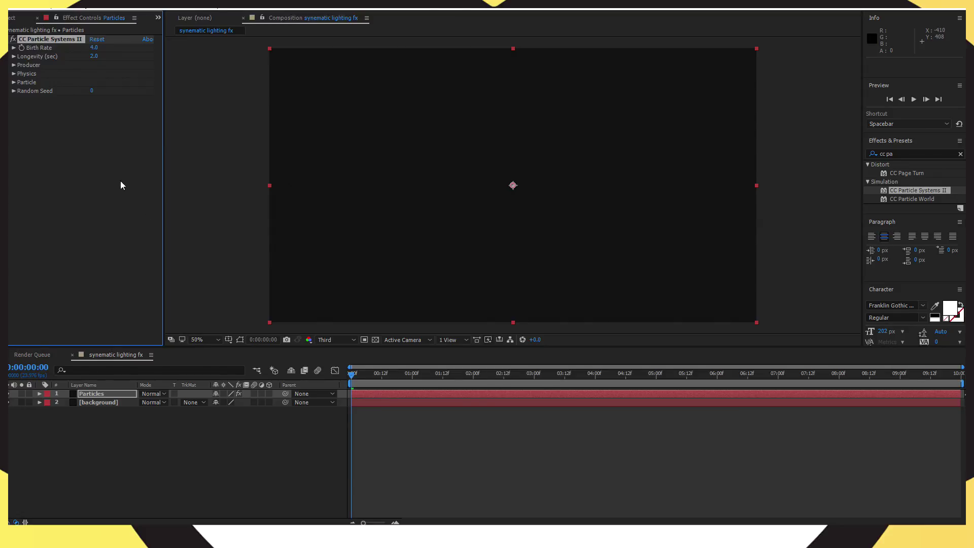
Set the particle Animation to Direction and move the producer to the lower-left corner.
{"action": "left_click", "coordinate": [14, 75]}
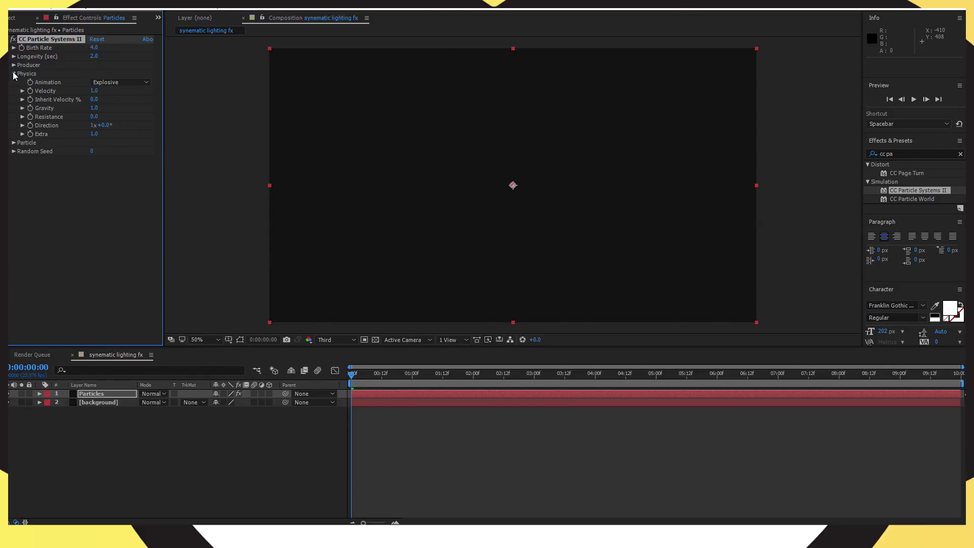
{"action": "left_click", "coordinate": [133, 82]}
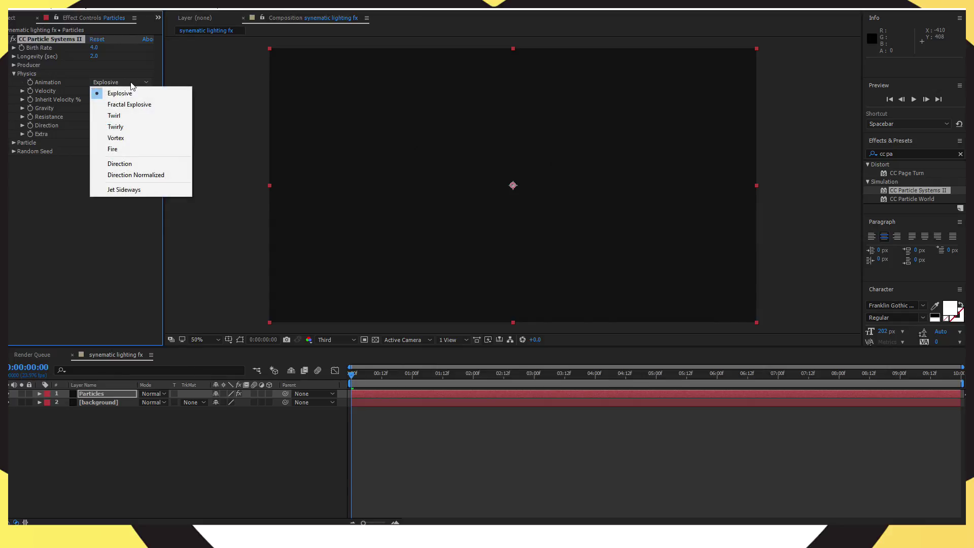
{"action": "left_click", "coordinate": [125, 169]}
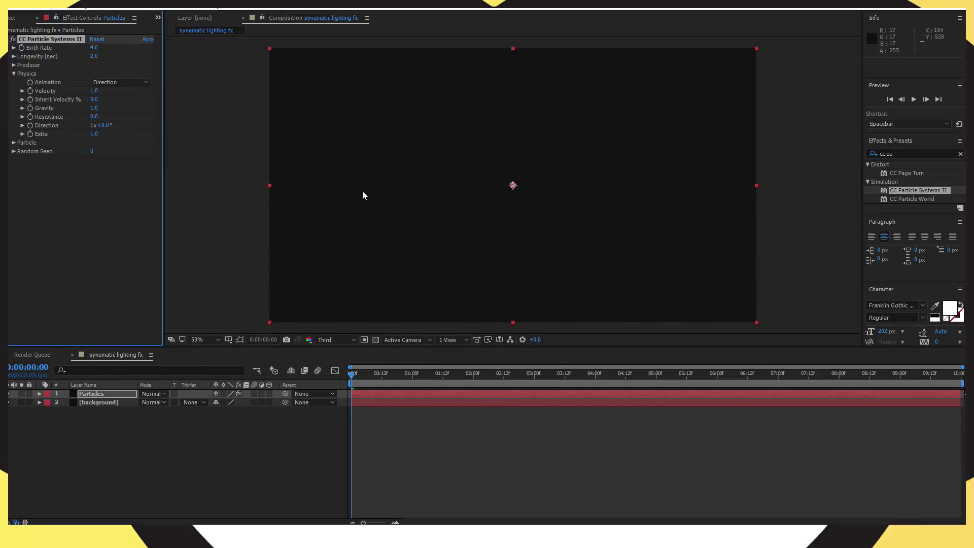
{"action": "left_click_drag", "start_coordinate": [352, 376], "coordinate": [504, 384]}
{"action": "left_click_drag", "start_coordinate": [513, 185], "coordinate": [205, 297]}
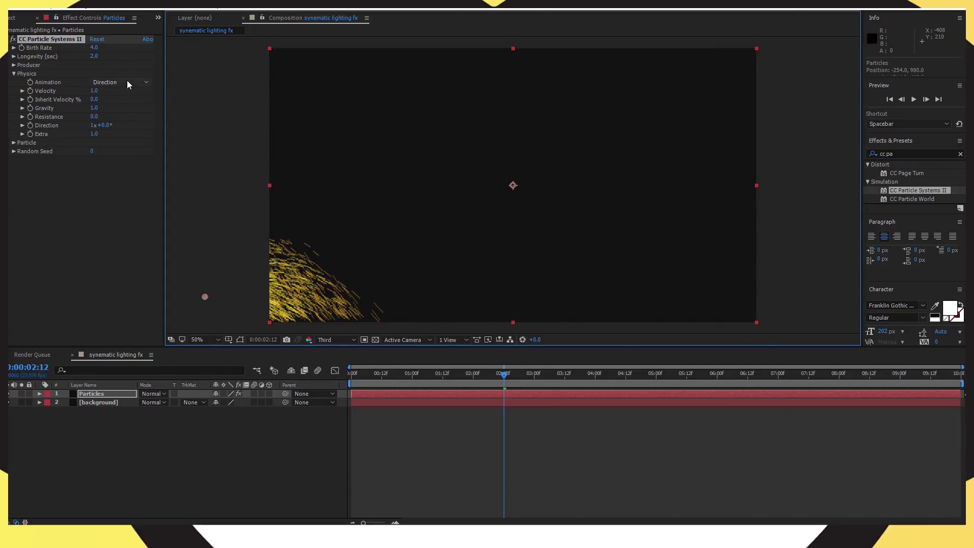
Set the particle Physics Velocity to 0.5 and adjust Gravity.
{"action": "left_click", "coordinate": [101, 259]}
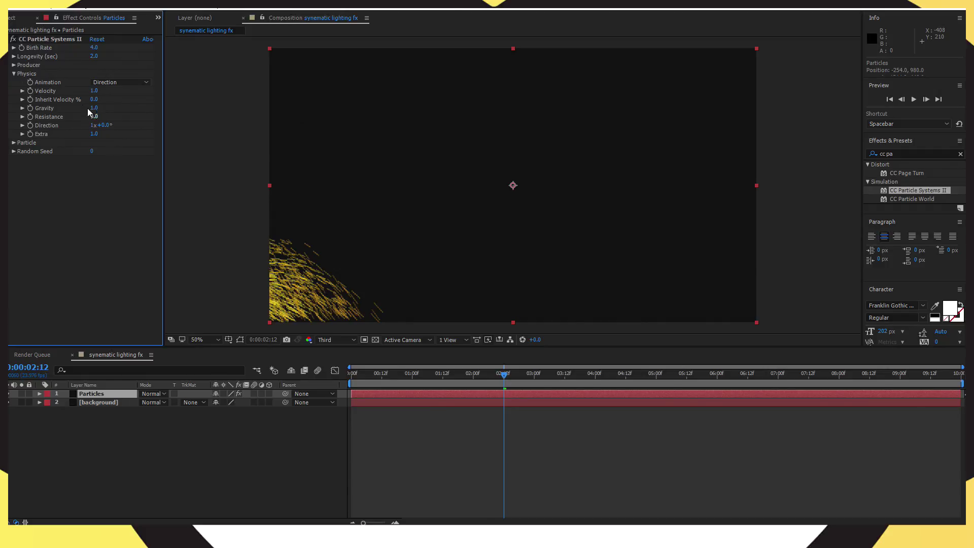
{"action": "left_click", "coordinate": [95, 90]}
{"action": "type", "text": "0.5"}
{"action": "key", "text": "Return"}
{"action": "left_click", "coordinate": [94, 108]}
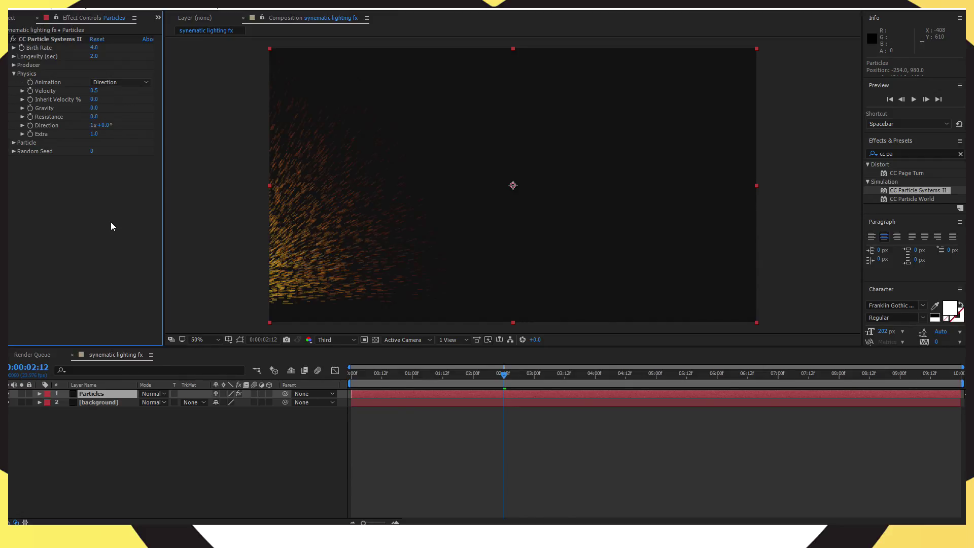
{"action": "left_click", "coordinate": [14, 73]}
Set the Producer Radius X and Y to 100.
{"action": "left_click", "coordinate": [14, 65]}
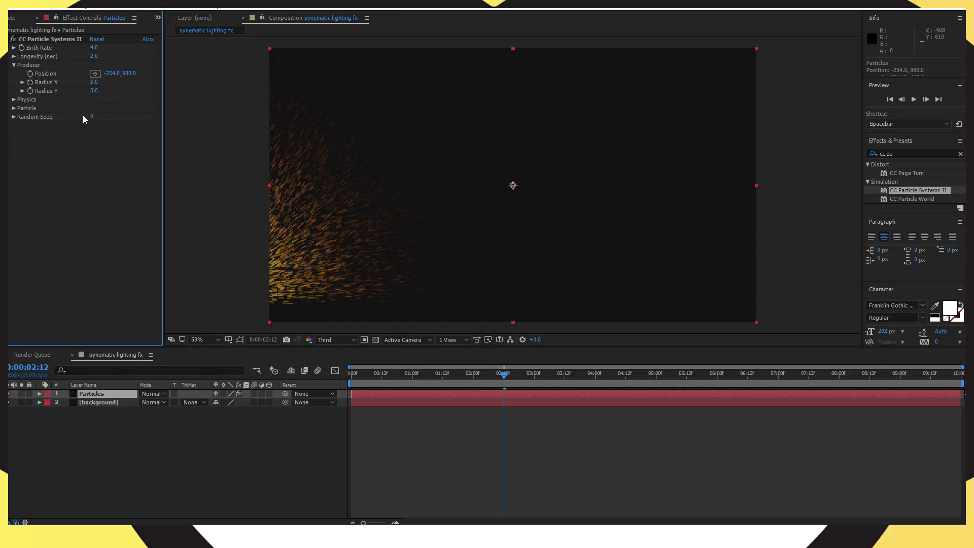
{"action": "type", "text": "100"}
{"action": "key", "text": "Return"}
{"action": "key", "text": "Return"}
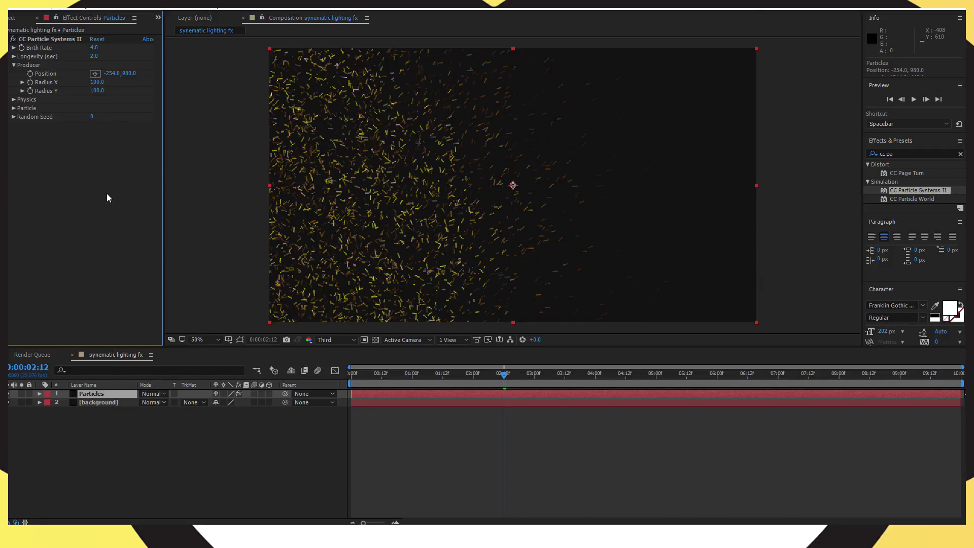
{"action": "left_click", "coordinate": [14, 65]}
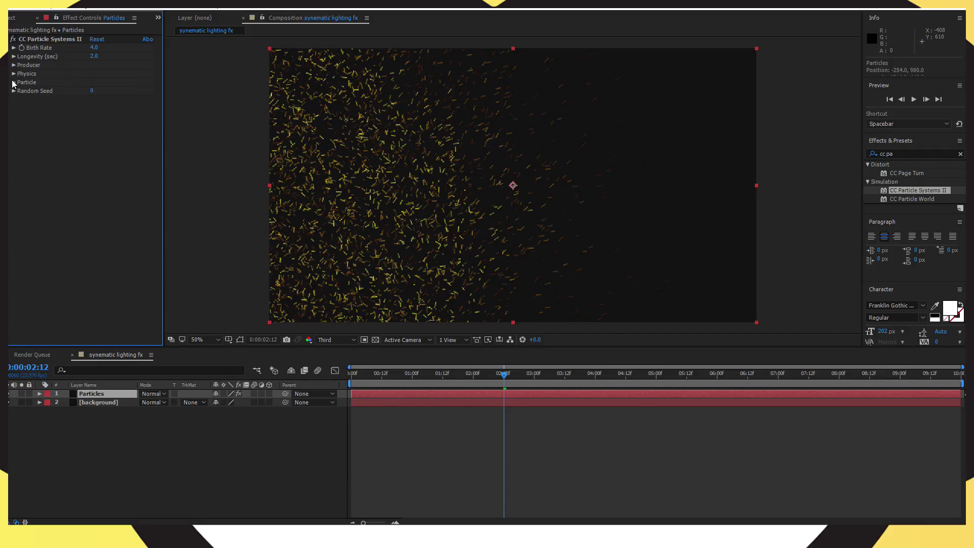
Make the particles Faded Spheres with Birth Size and Death Size of 0.10.
{"action": "left_click", "coordinate": [14, 84]}
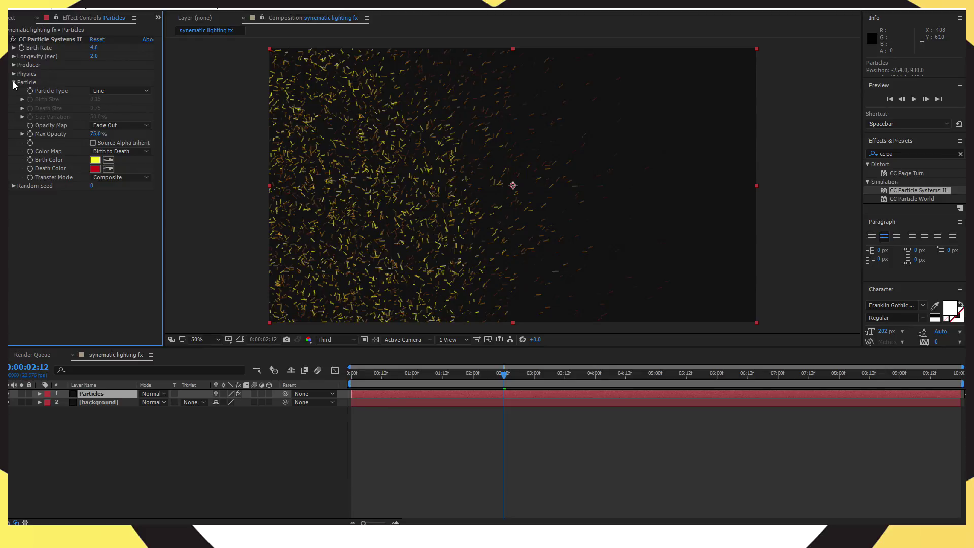
{"action": "left_click", "coordinate": [98, 91]}
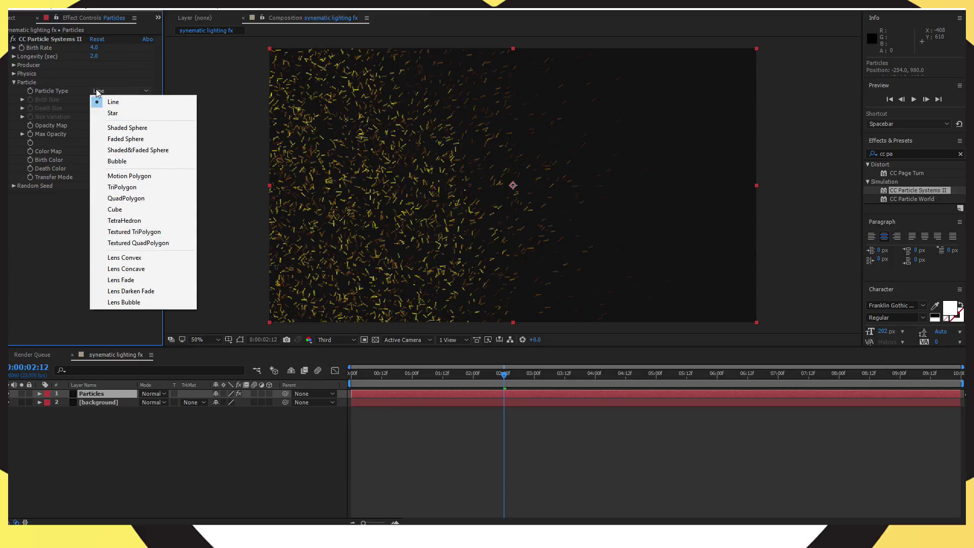
{"action": "left_click", "coordinate": [130, 139]}
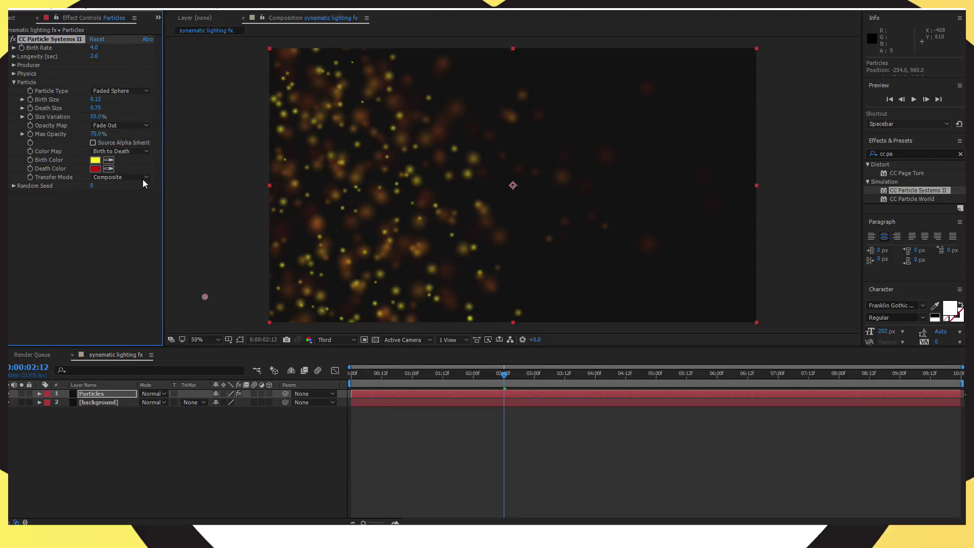
{"action": "left_click", "coordinate": [96, 99]}
{"action": "type", "text": "0.1"}
{"action": "left_click", "coordinate": [56, 278]}
{"action": "left_click", "coordinate": [96, 108]}
{"action": "type", "text": "0.1"}
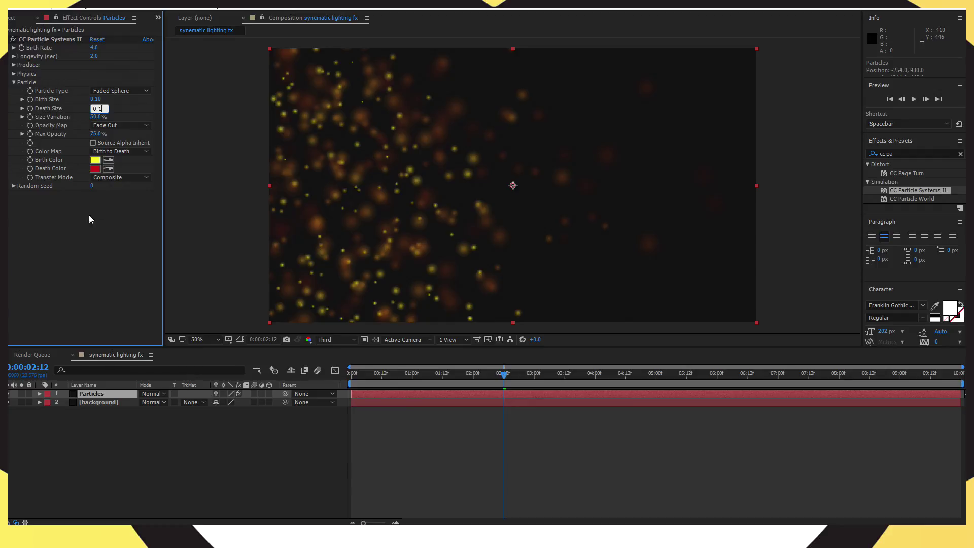
{"action": "left_click", "coordinate": [72, 247]}
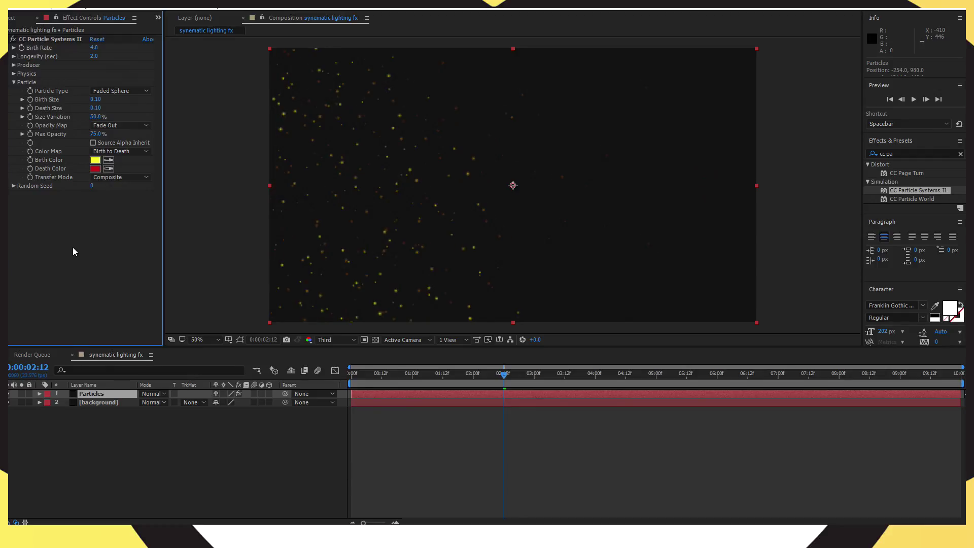
Change the particle birth colour from yellow to orange FA8720.
{"action": "left_click", "coordinate": [97, 162]}
{"action": "left_click_drag", "start_coordinate": [477, 293], "coordinate": [476, 299]}
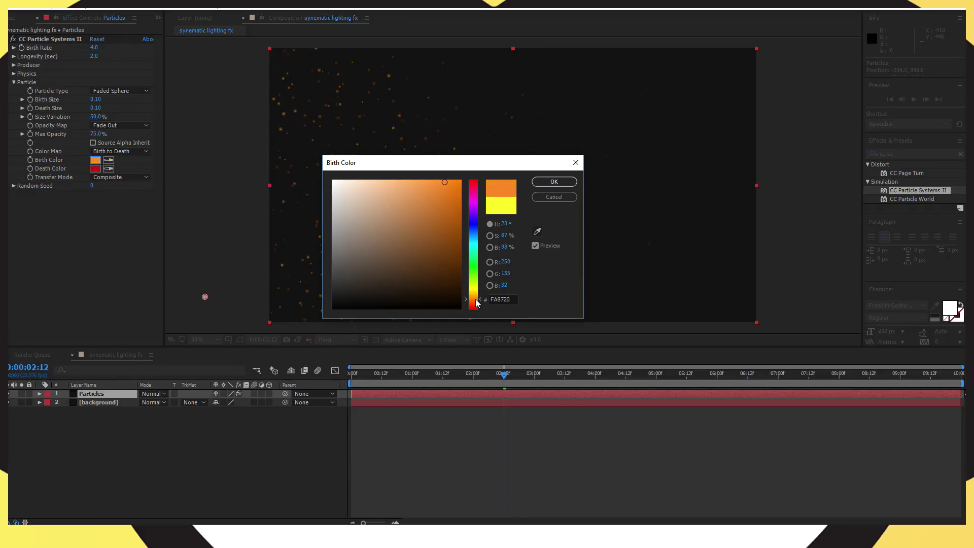
{"action": "left_click", "coordinate": [554, 182]}
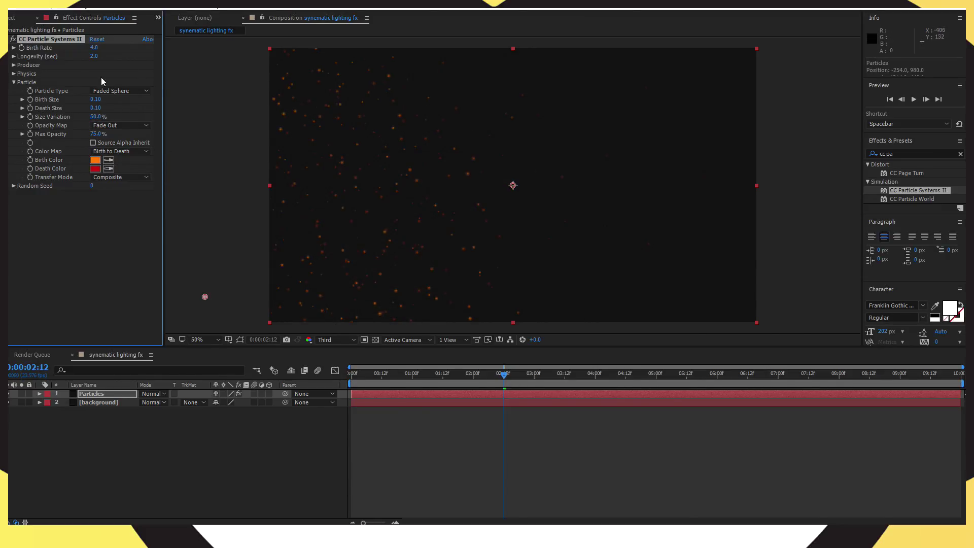
Lower the Birth Rate to 2.0 at frame 0 and collapse the effect.
{"action": "mouse_move", "coordinate": [505, 374]}
{"action": "left_mouse_down"}
{"action": "mouse_move", "coordinate": [342, 375]}
{"action": "mouse_move", "coordinate": [505, 375]}
{"action": "left_mouse_up"}
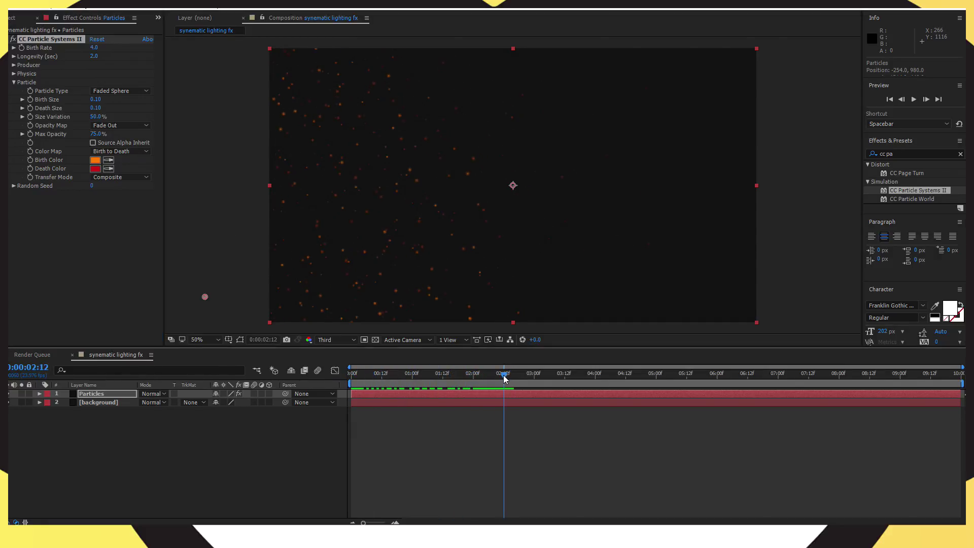
{"action": "left_click", "coordinate": [93, 47]}
{"action": "type", "text": "2"}
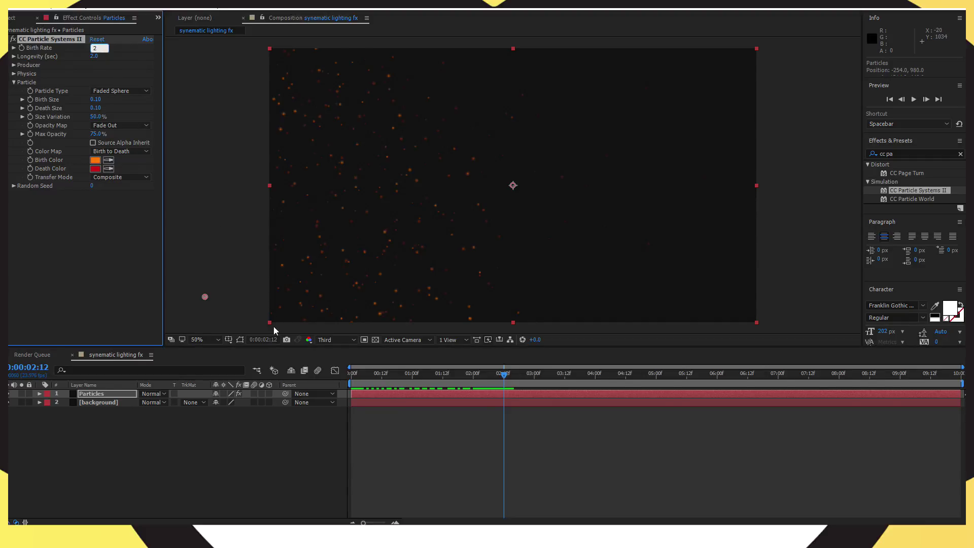
{"action": "left_click", "coordinate": [184, 481]}
{"action": "left_click", "coordinate": [13, 39]}
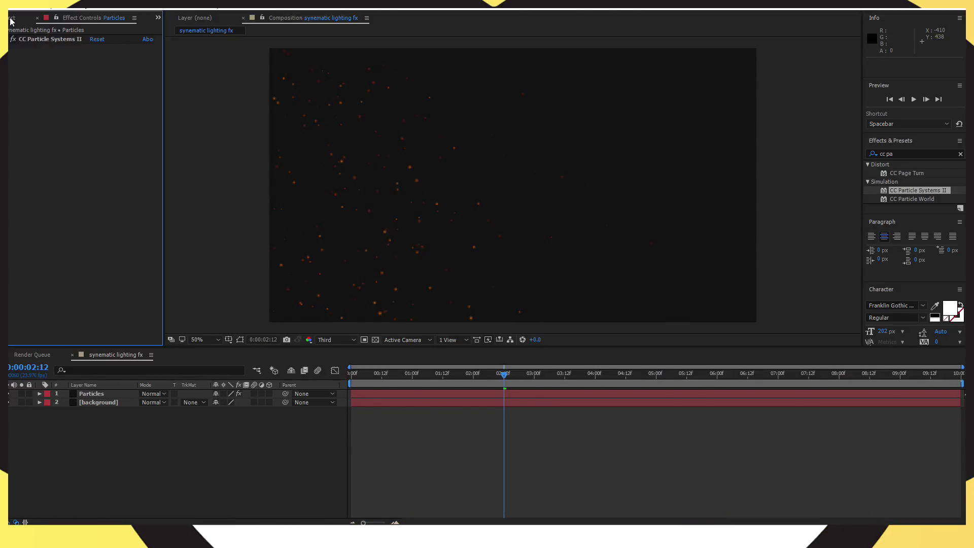
Import PUBG-White-Icon.png into the project from the file browser.
{"action": "left_click", "coordinate": [10, 20]}
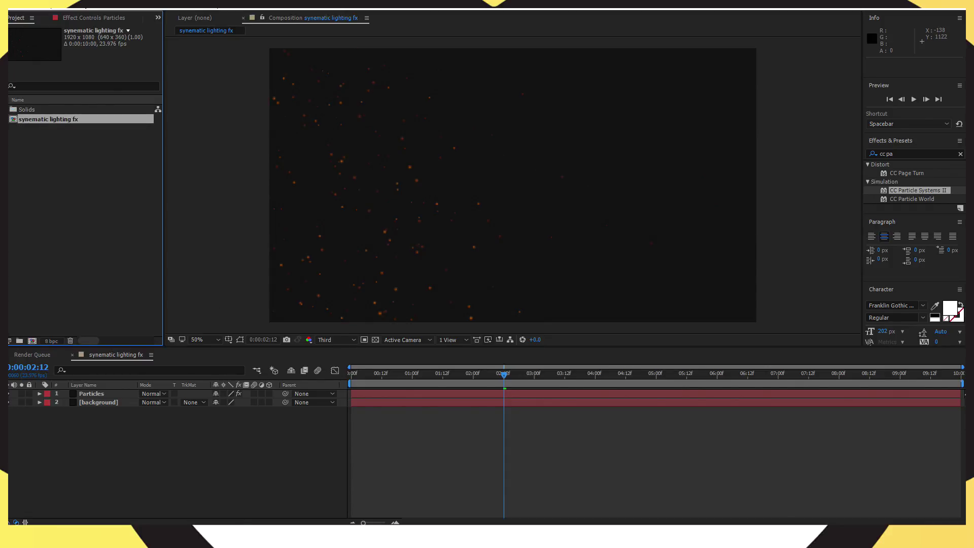
{"action": "key", "text": "alt+Tab"}
{"action": "left_click_drag", "start_coordinate": [600, 140], "coordinate": [91, 189]}
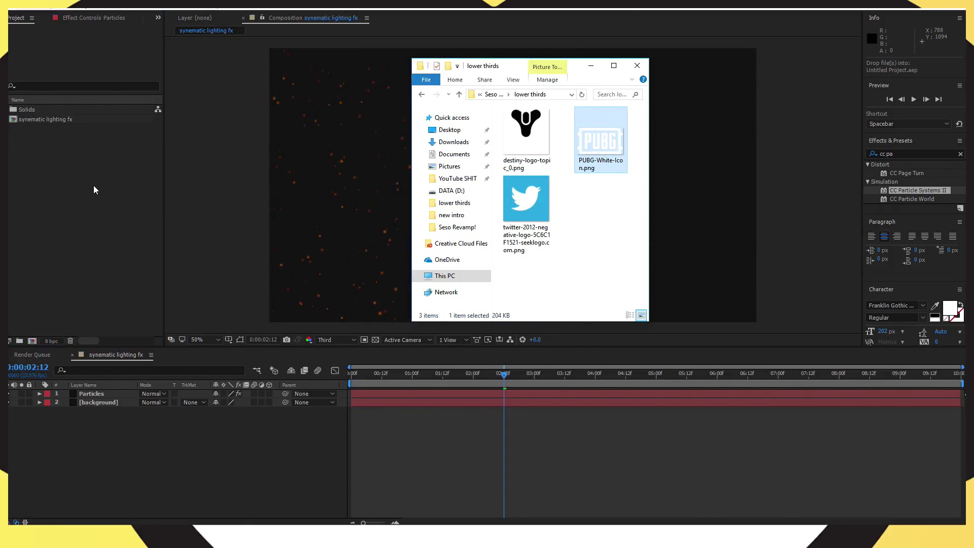
{"action": "left_click", "coordinate": [592, 65]}
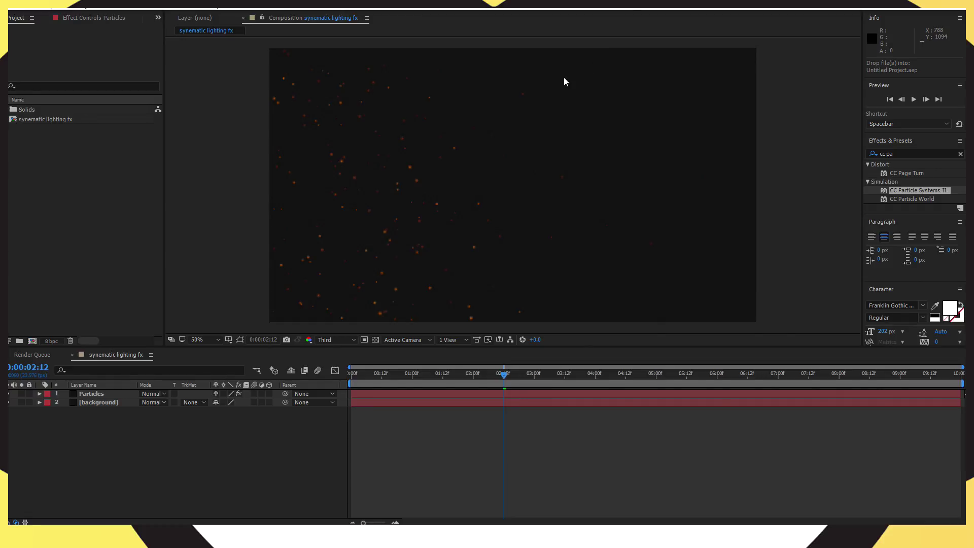
Add the PUBG image to the comp and scale it down to about 14%.
{"action": "left_click_drag", "start_coordinate": [50, 111], "coordinate": [87, 387]}
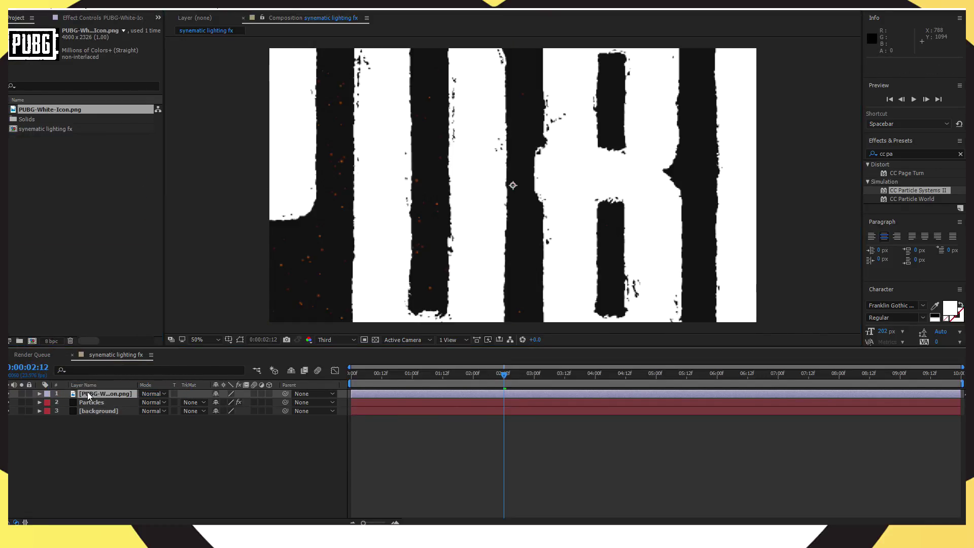
{"action": "left_click", "coordinate": [39, 394]}
{"action": "left_click", "coordinate": [49, 402]}
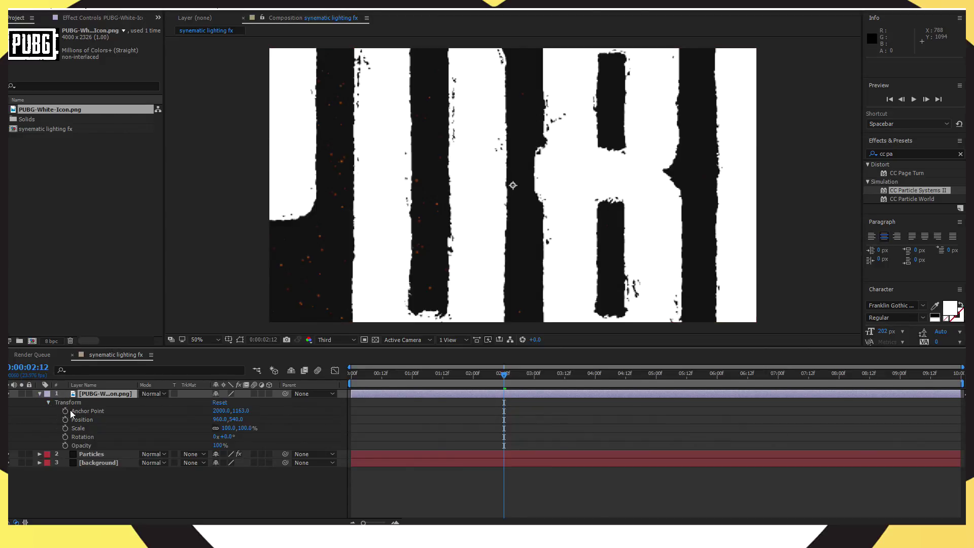
{"action": "left_click_drag", "start_coordinate": [230, 428], "coordinate": [183, 430]}
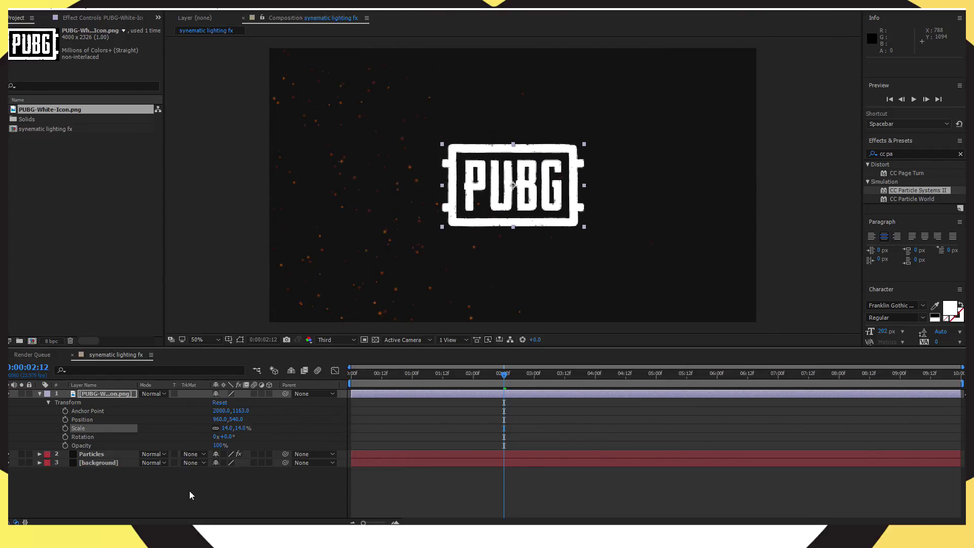
Pre-compose the PUBG layer into 'logo', moving all attributes, then open Layer > Auto-trace.
{"action": "left_click", "coordinate": [40, 393]}
{"action": "right_click", "coordinate": [97, 396]}
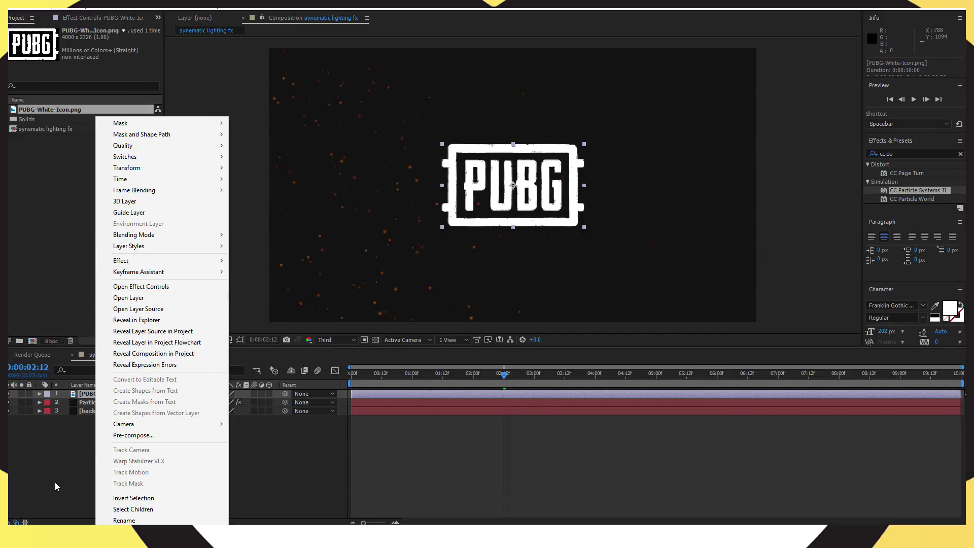
{"action": "left_click", "coordinate": [133, 435]}
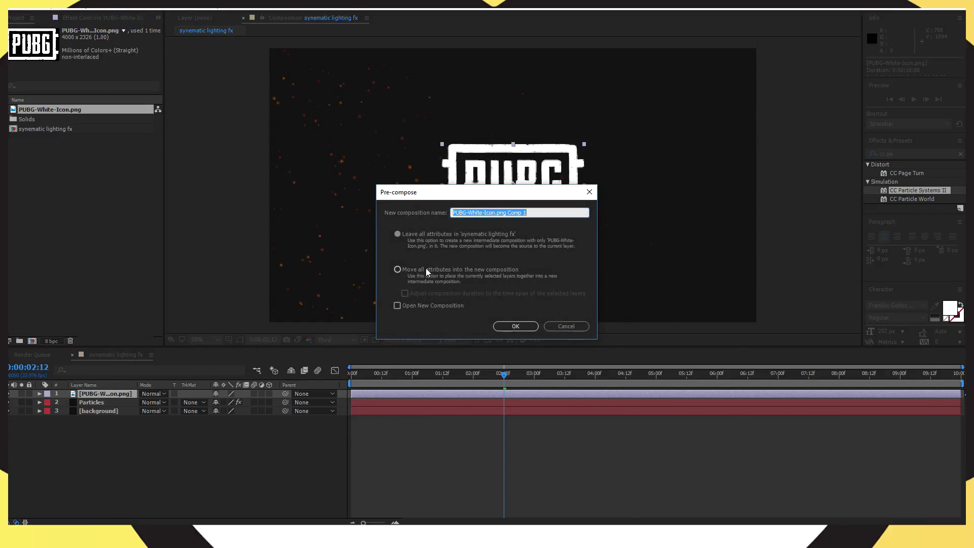
{"action": "type", "text": "logo"}
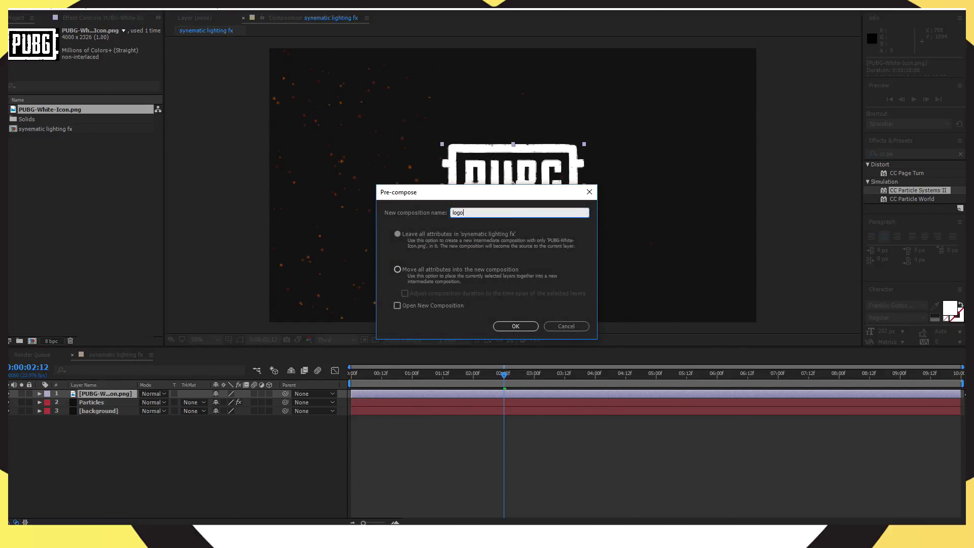
{"action": "left_click", "coordinate": [415, 268]}
{"action": "left_click", "coordinate": [515, 326]}
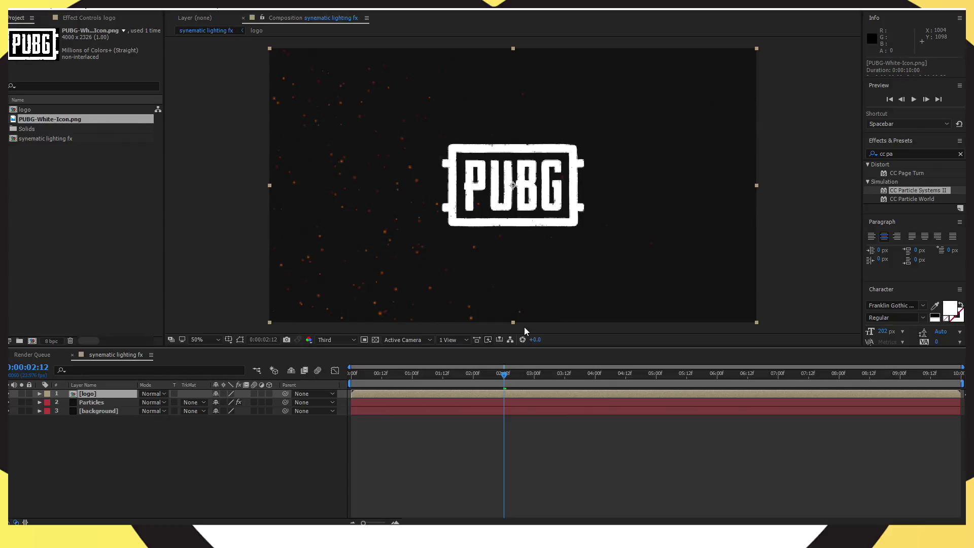
{"action": "left_click", "coordinate": [108, 6]}
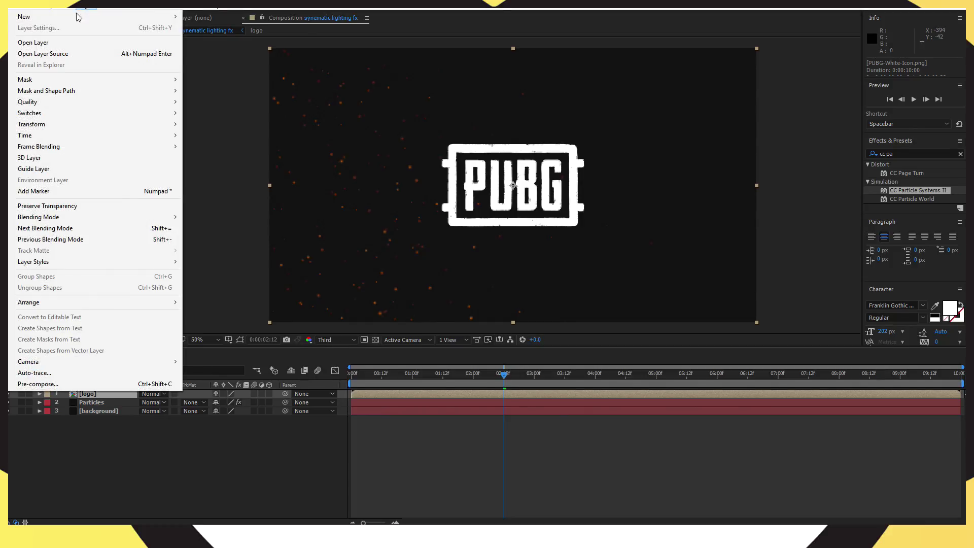
{"action": "left_click", "coordinate": [75, 374]}
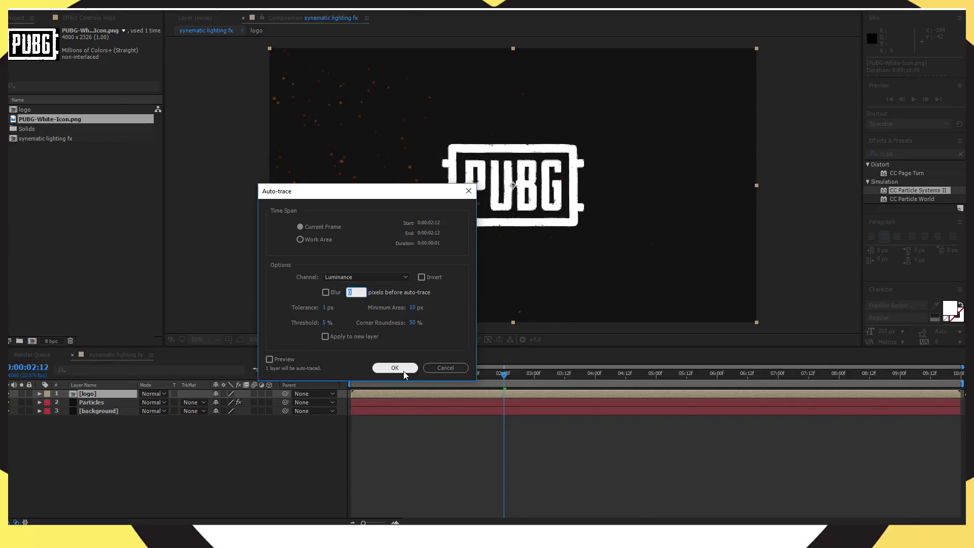
Auto-trace the logo layer with Blur kept at 0.
{"action": "left_click", "coordinate": [271, 365]}
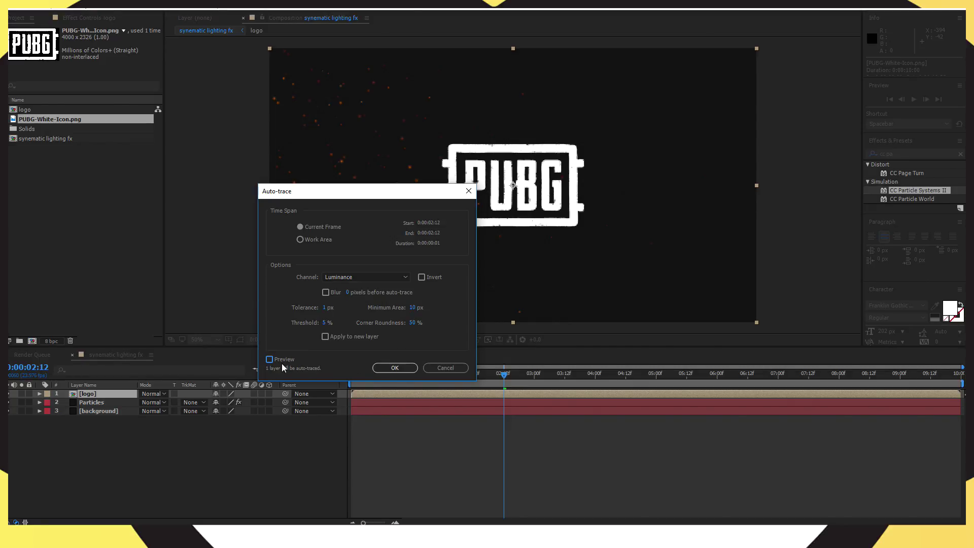
{"action": "left_click", "coordinate": [393, 368]}
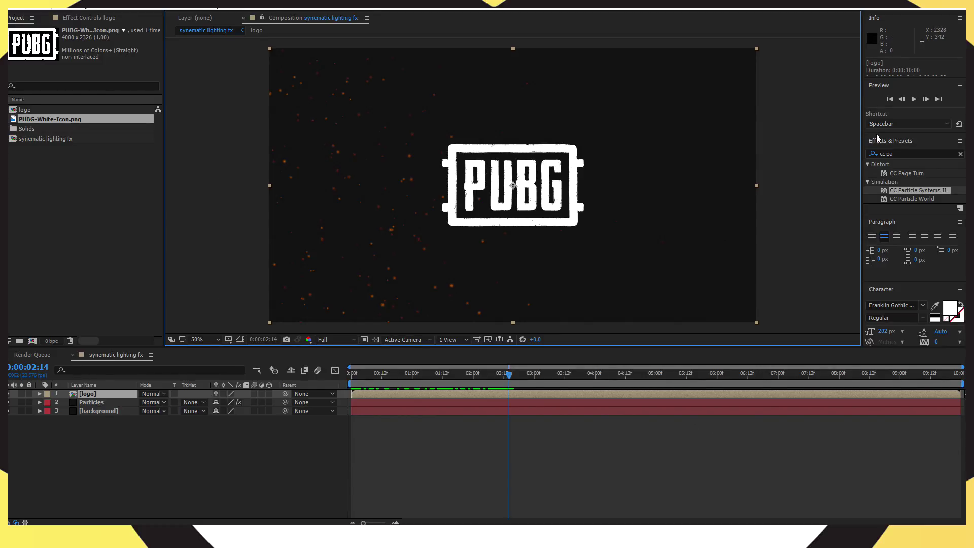
Apply the Saber effect to the logo layer.
{"action": "left_click", "coordinate": [961, 154]}
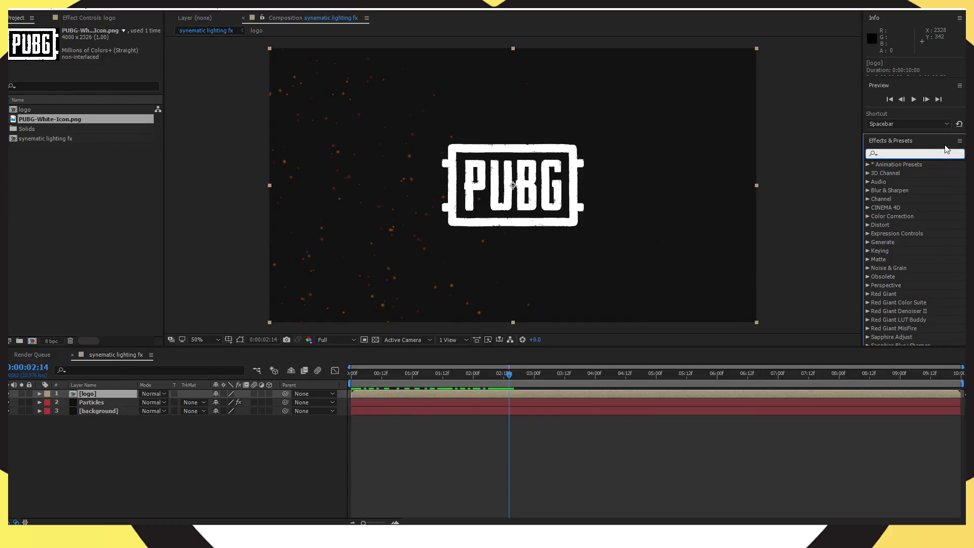
{"action": "type", "text": "saber"}
{"action": "left_click_drag", "start_coordinate": [897, 173], "coordinate": [121, 398]}
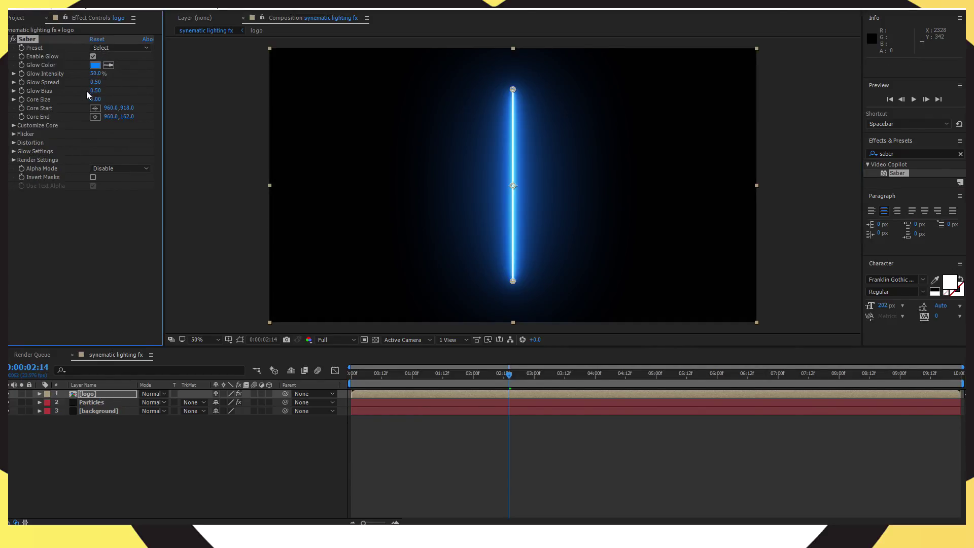
Set Saber's Core Type to Layer Masks and apply the Arc Reactor preset.
{"action": "left_click", "coordinate": [14, 126]}
{"action": "left_click", "coordinate": [109, 134]}
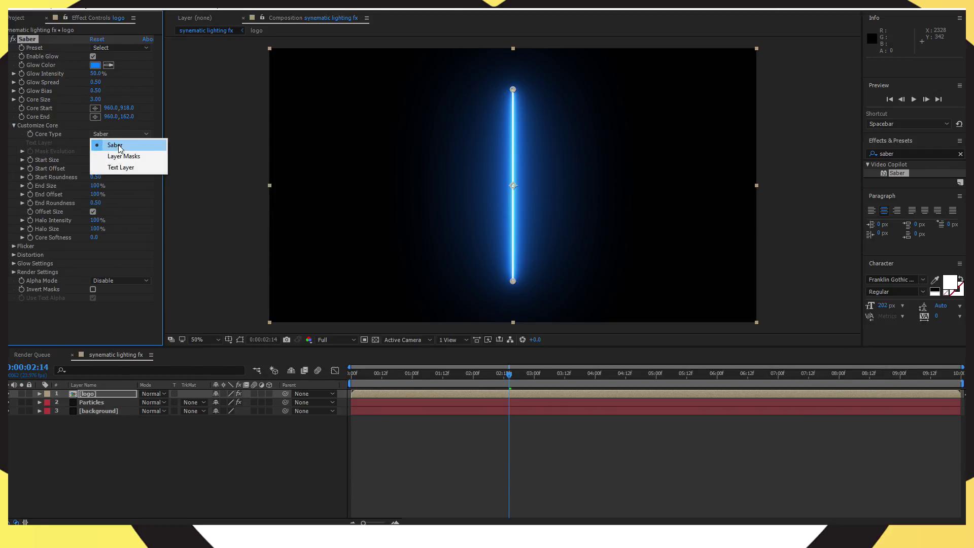
{"action": "left_click", "coordinate": [109, 155]}
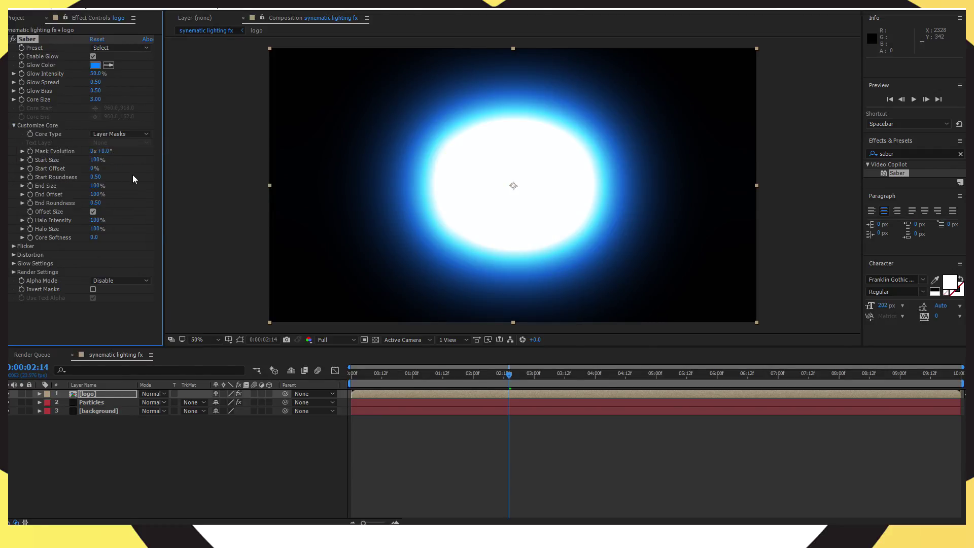
{"action": "left_click", "coordinate": [121, 48]}
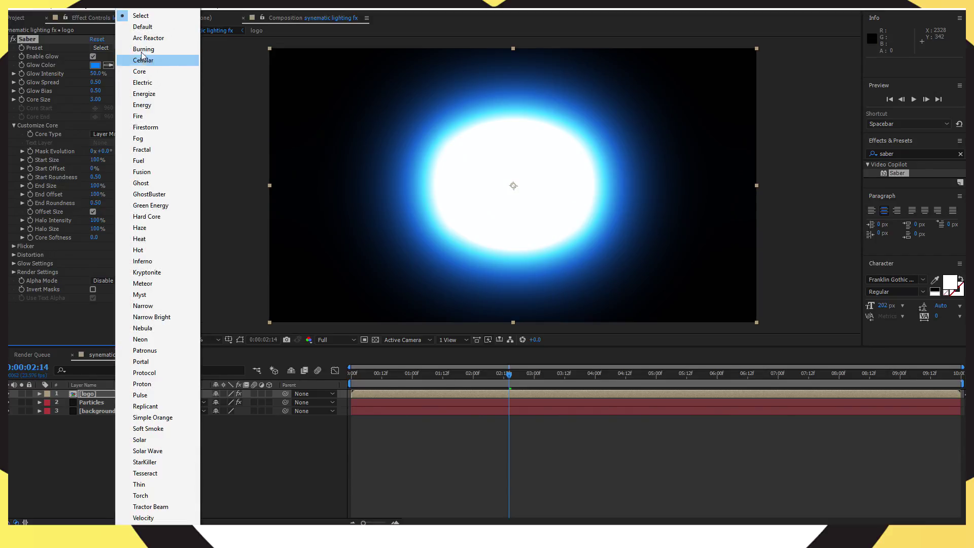
{"action": "left_click", "coordinate": [143, 38]}
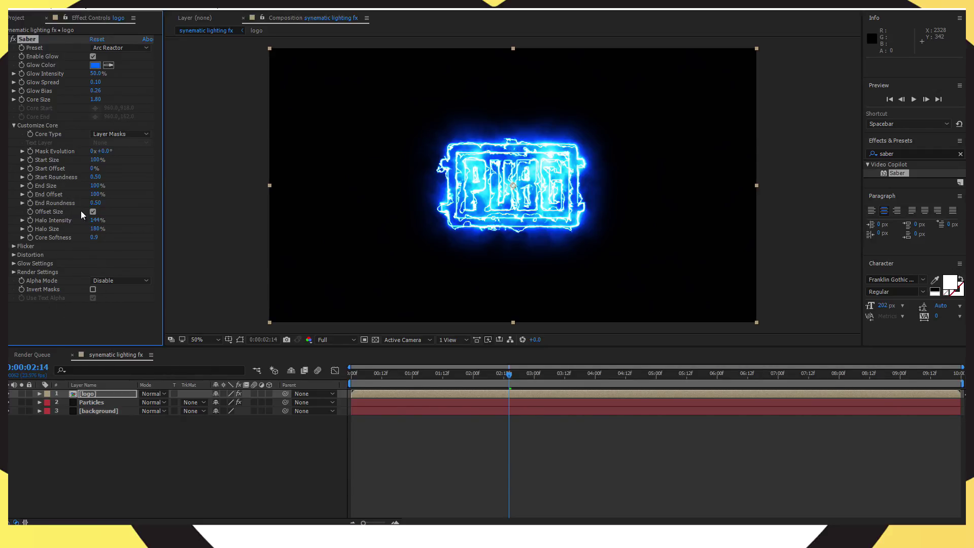
Set Saber's End Offset to 0% and return to frame 0.
{"action": "left_click", "coordinate": [96, 195]}
{"action": "type", "text": "0"}
{"action": "left_click", "coordinate": [115, 327]}
{"action": "left_click_drag", "start_coordinate": [509, 374], "coordinate": [267, 369]}
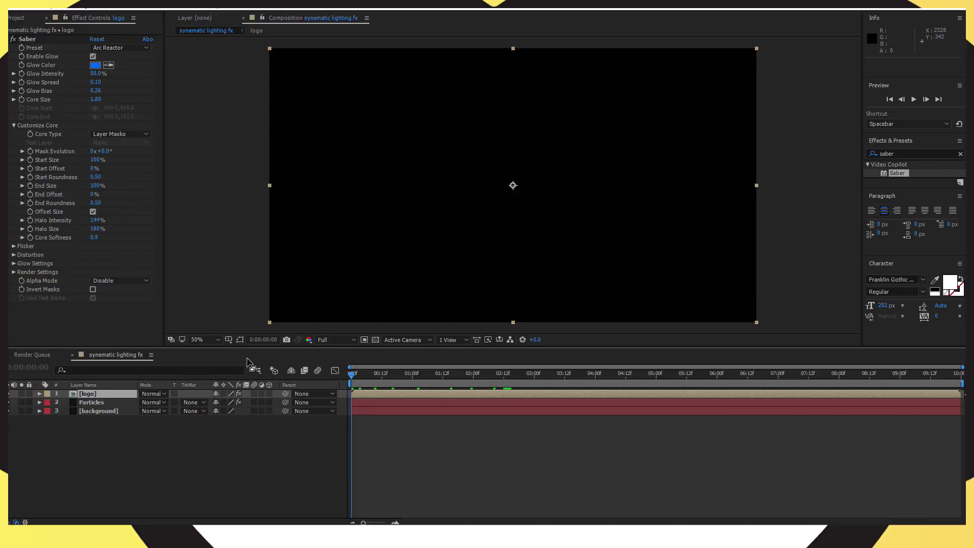
Check Saber's End Size at 2 seconds, leaving it at 100%.
{"action": "left_click", "coordinate": [32, 185]}
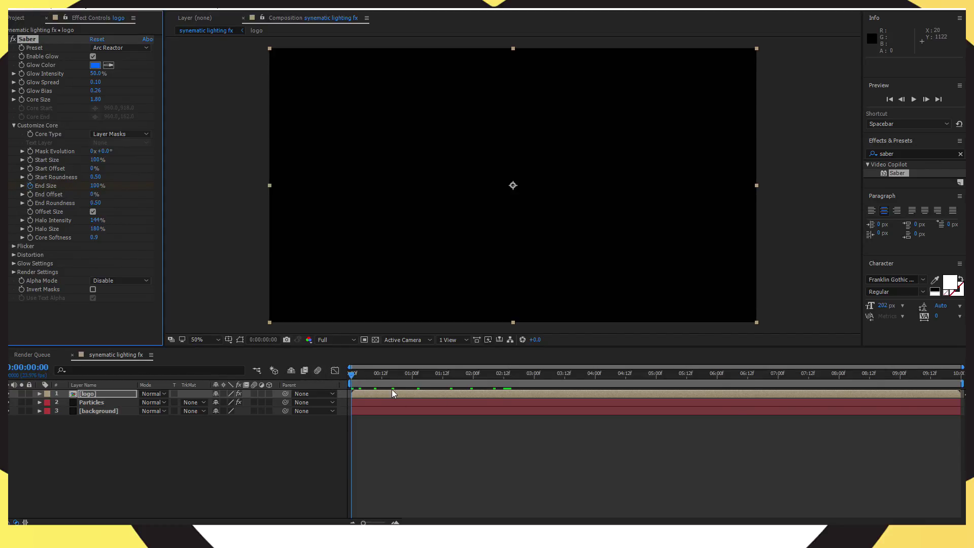
{"action": "left_click", "coordinate": [473, 386]}
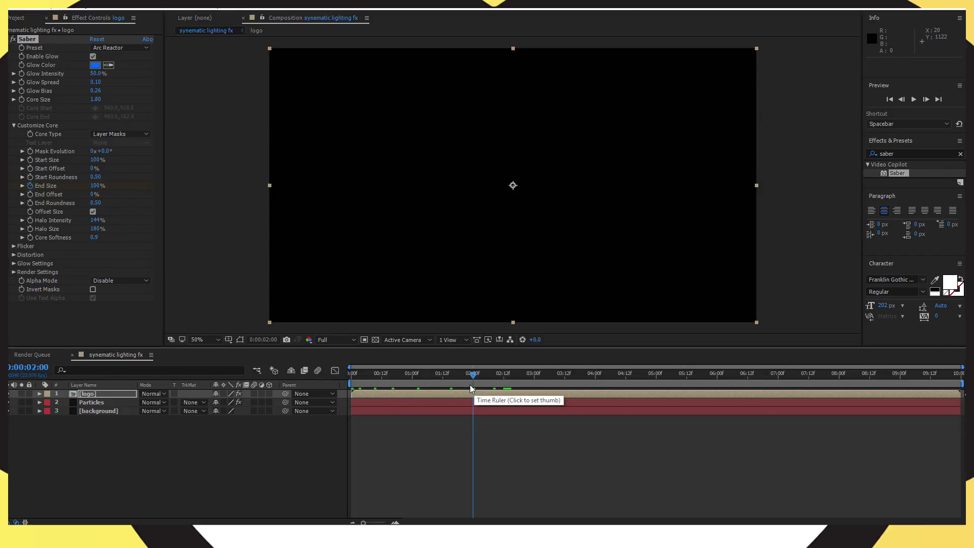
{"action": "left_click", "coordinate": [97, 186]}
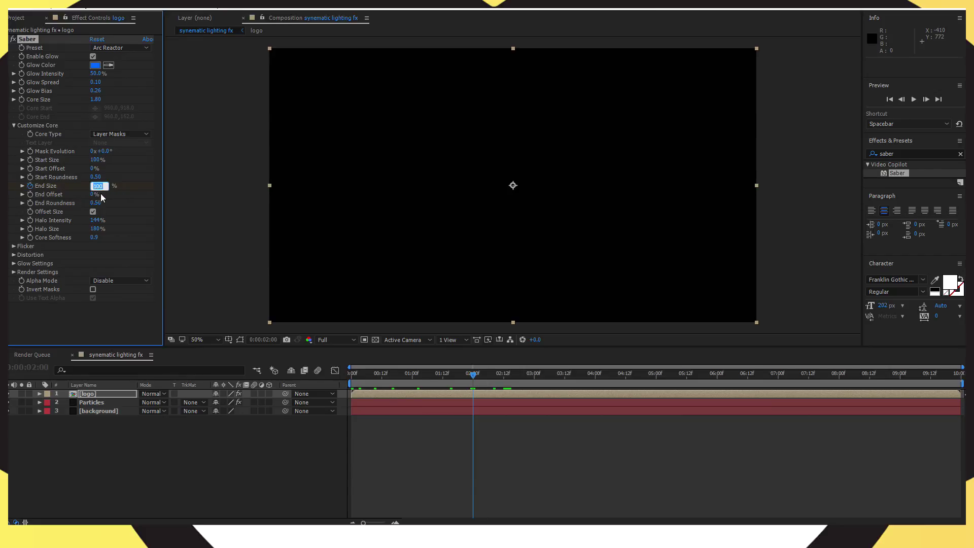
{"action": "key", "text": "Return"}
{"action": "key", "text": "Home"}
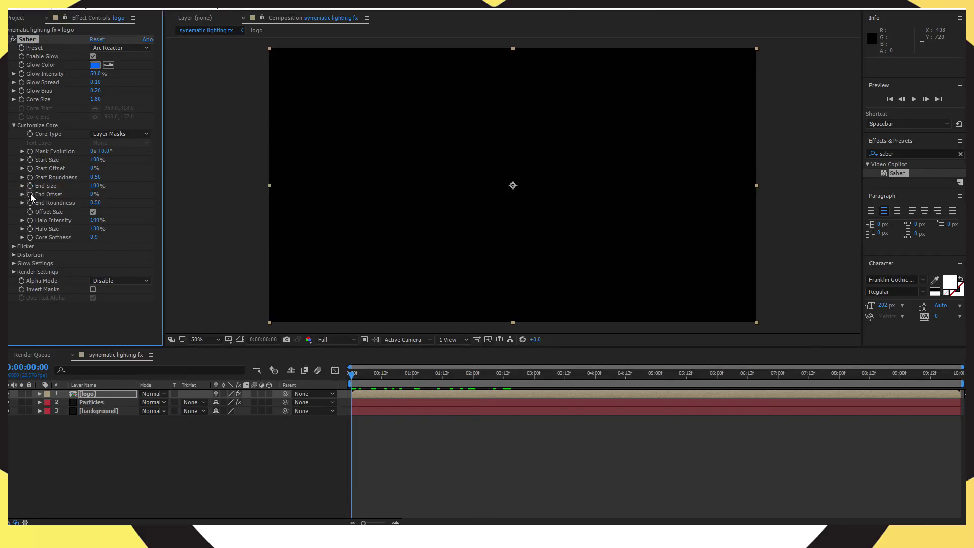
Keyframe End Offset to 50% at 0:00:02:00 and scrub to check the reveal.
{"action": "left_click_drag", "start_coordinate": [353, 381], "coordinate": [476, 389]}
{"action": "left_click", "coordinate": [94, 195]}
{"action": "type", "text": "50"}
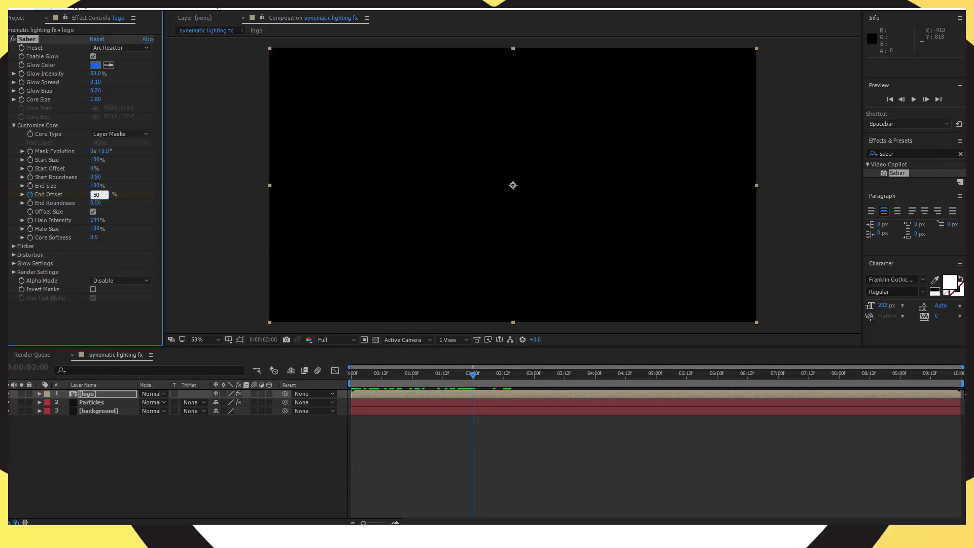
{"action": "left_click", "coordinate": [471, 377]}
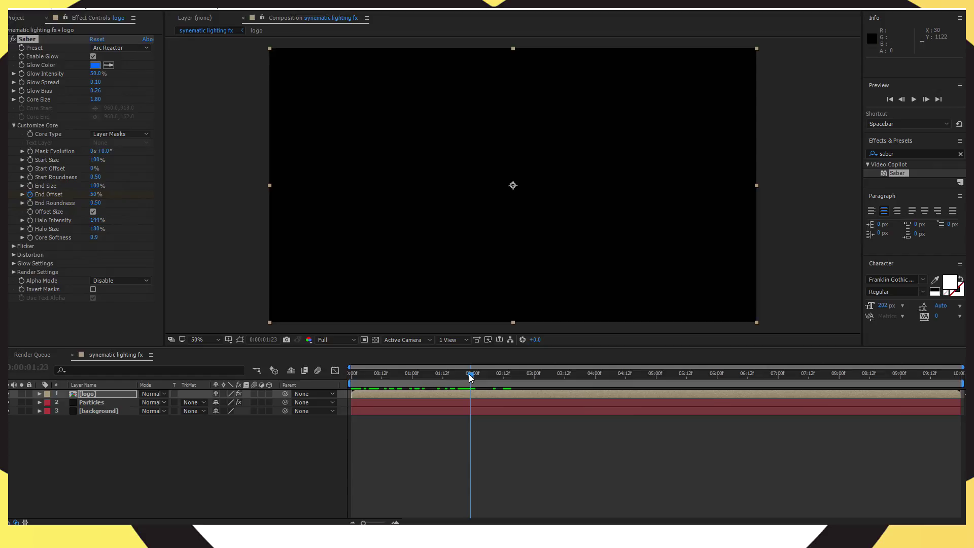
{"action": "mouse_move", "coordinate": [471, 376]}
{"action": "left_mouse_down"}
{"action": "mouse_move", "coordinate": [358, 376]}
{"action": "mouse_move", "coordinate": [472, 376]}
{"action": "left_mouse_up"}
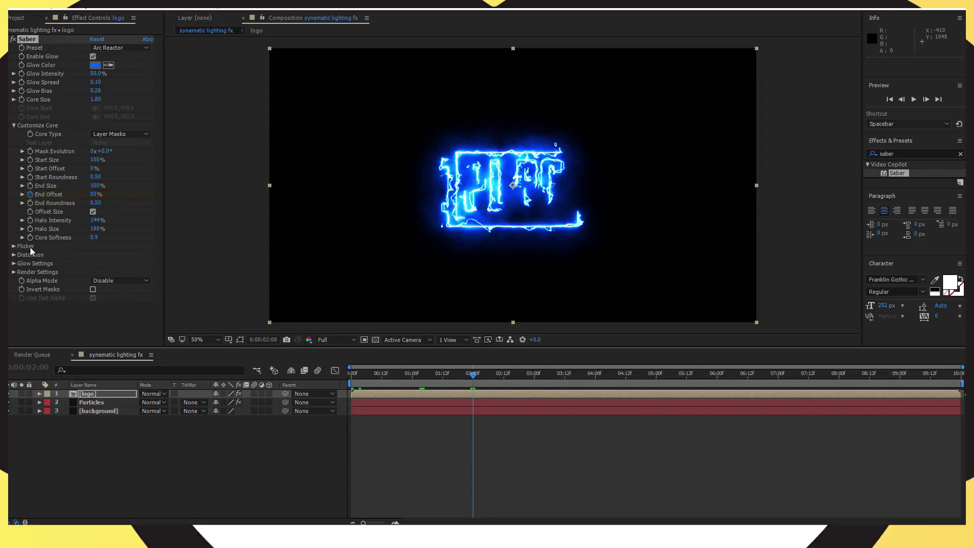
Set the Saber Composite Settings to Transparent.
{"action": "left_click", "coordinate": [14, 272]}
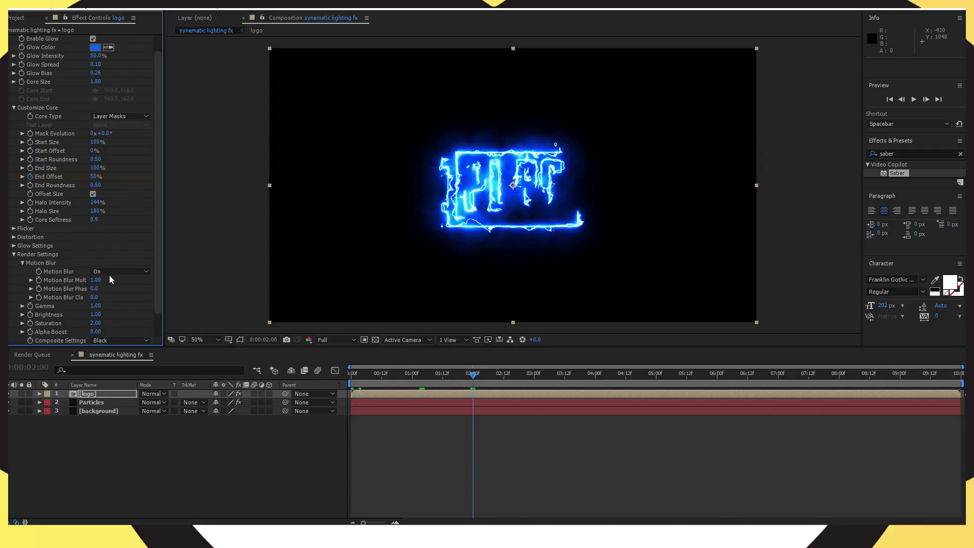
{"action": "left_click", "coordinate": [121, 341]}
{"action": "left_click", "coordinate": [126, 350]}
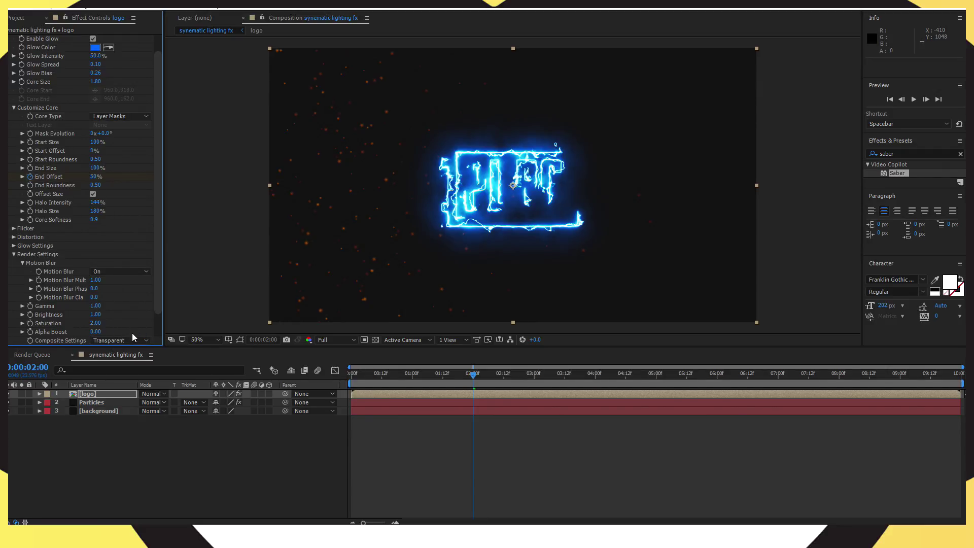
Change the Saber Glow Color to orange FF8A00 and copy the hex value.
{"action": "left_click", "coordinate": [95, 47]}
{"action": "left_click_drag", "start_coordinate": [479, 234], "coordinate": [484, 301]}
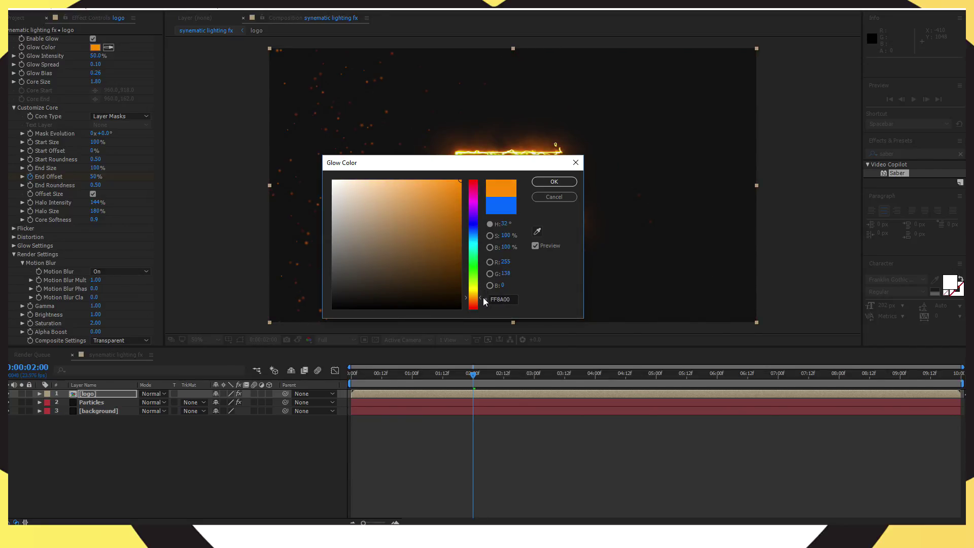
{"action": "double_click", "coordinate": [502, 300]}
{"action": "right_click", "coordinate": [502, 300]}
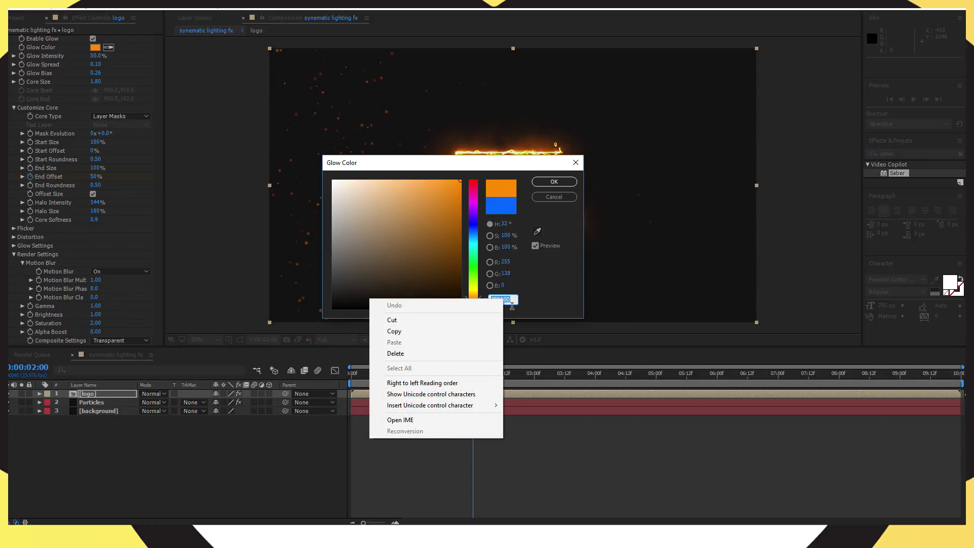
{"action": "left_click", "coordinate": [447, 333]}
{"action": "left_click", "coordinate": [553, 182]}
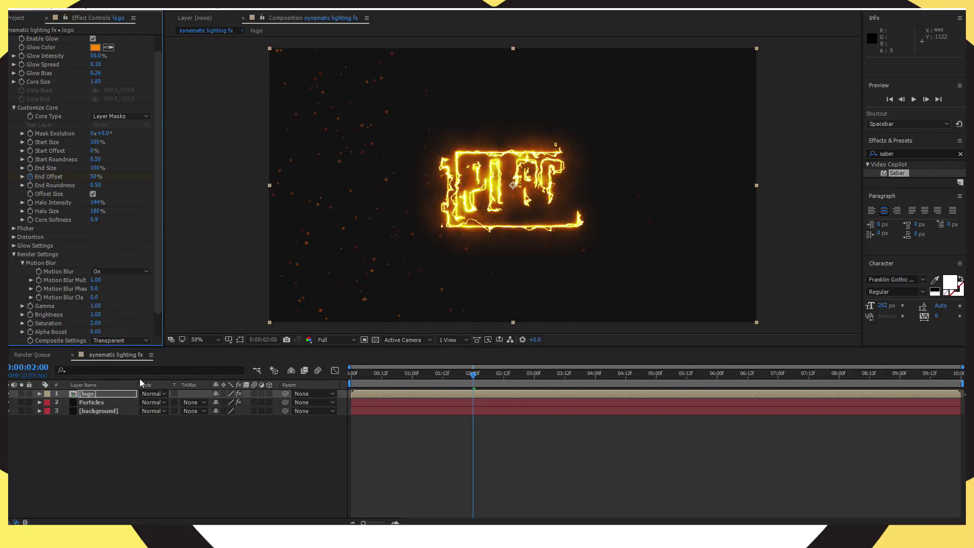
{"action": "left_click", "coordinate": [111, 394]}
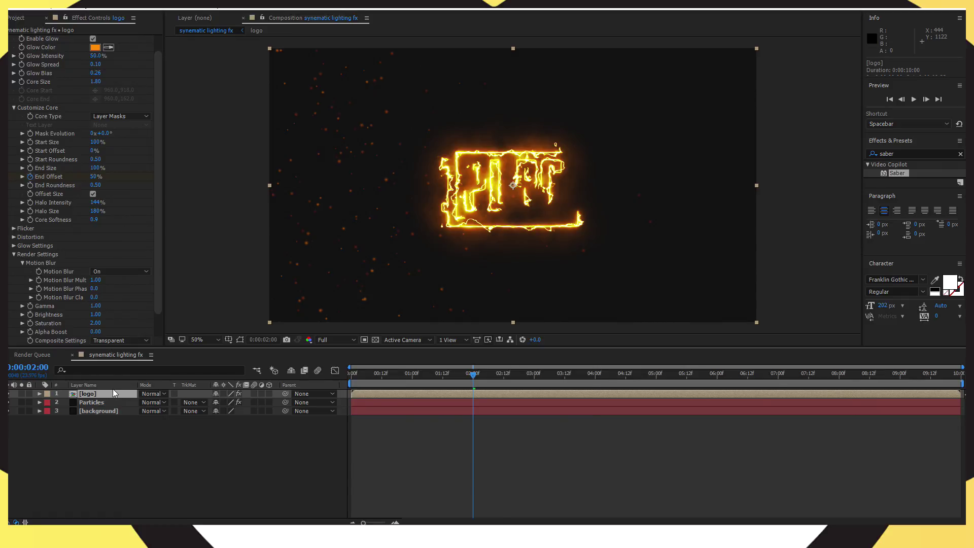
Duplicate the logo layer and apply Saber's Kryptonite preset with Mask Evolution 180°.
{"action": "key", "text": "ctrl+d"}
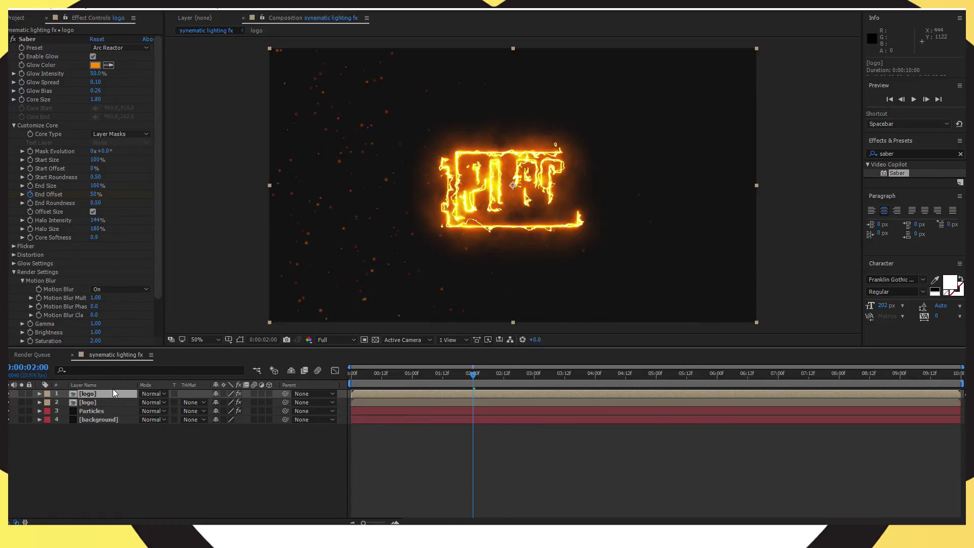
{"action": "left_click", "coordinate": [114, 50]}
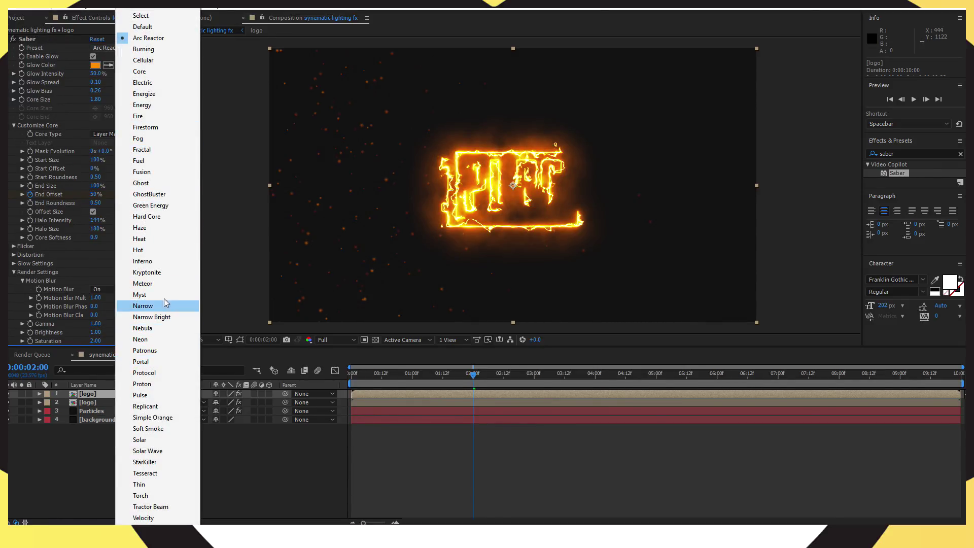
{"action": "left_click", "coordinate": [161, 272]}
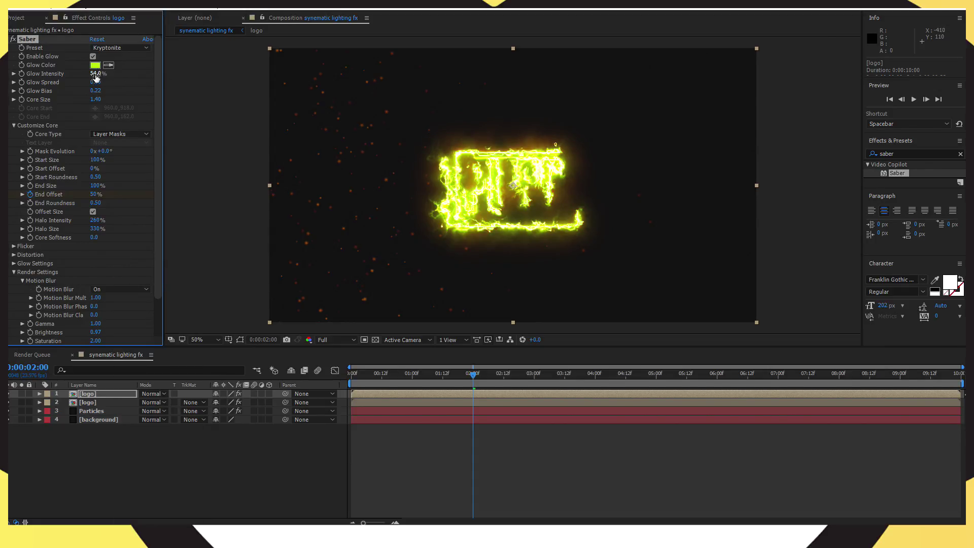
{"action": "left_click", "coordinate": [104, 151]}
{"action": "type", "text": "180"}
Paste orange FF8A00 into the duplicate's Saber Glow Color.
{"action": "left_click", "coordinate": [95, 66]}
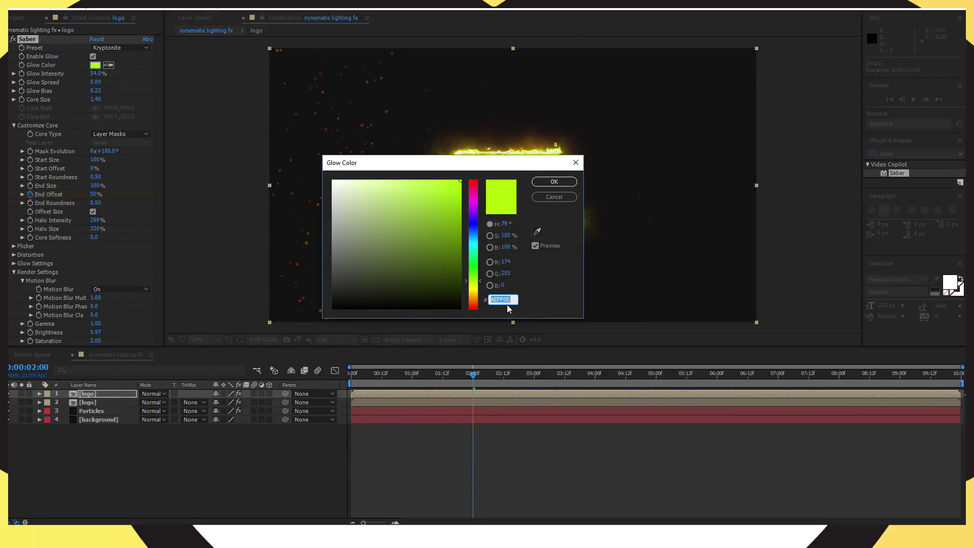
{"action": "right_click", "coordinate": [502, 298]}
{"action": "left_click", "coordinate": [438, 341]}
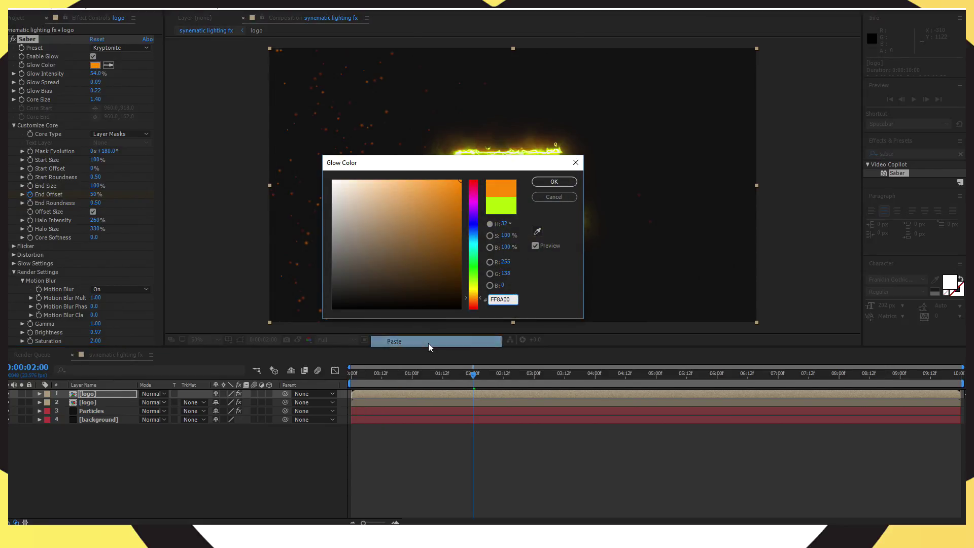
{"action": "left_click", "coordinate": [548, 182]}
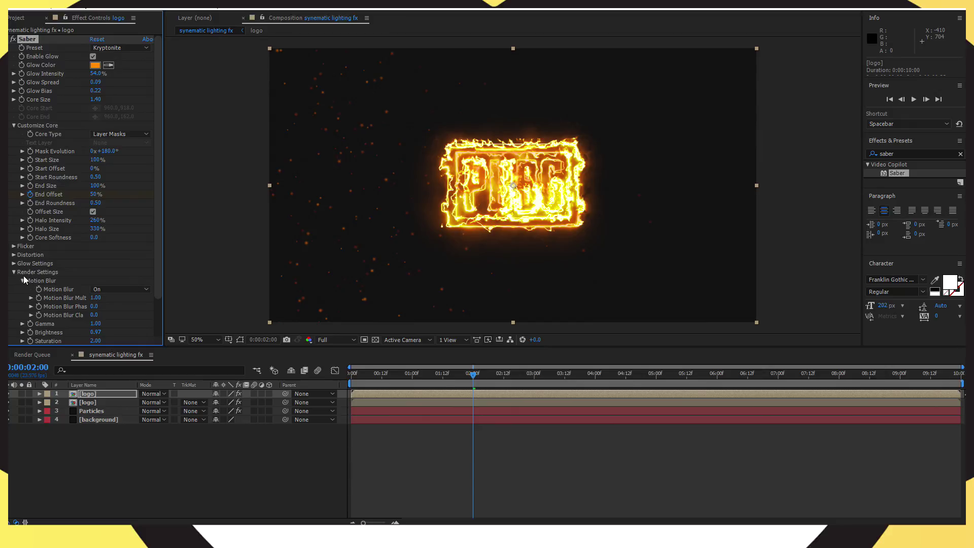
{"action": "left_click", "coordinate": [15, 255]}
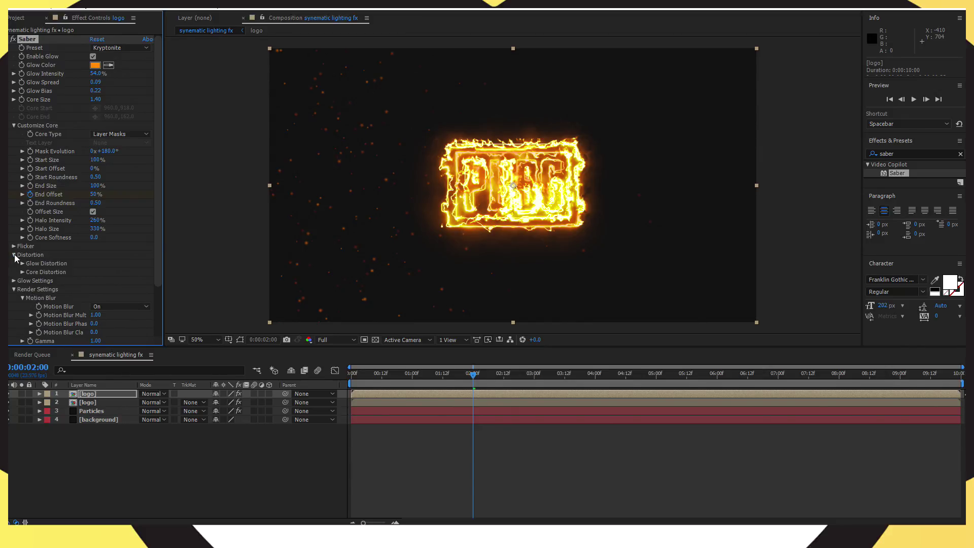
Set the Saber Core Distortion amount to 7.0 and Core Size to 1.00.
{"action": "left_click", "coordinate": [23, 272]}
{"action": "scroll", "coordinate": [58, 277], "scroll_direction": "down", "scroll_amount": 2}
{"action": "left_click", "coordinate": [96, 229]}
{"action": "type", "text": "7"}
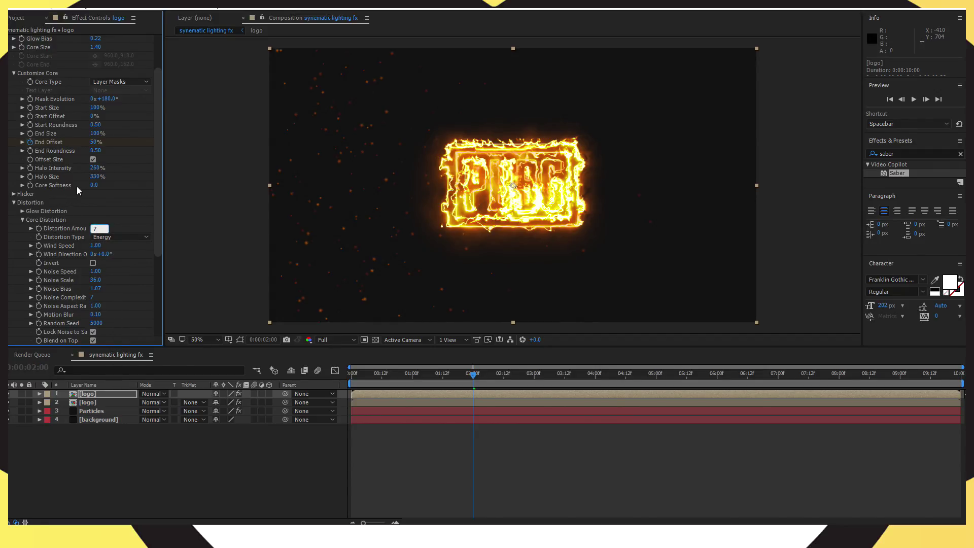
{"action": "left_click", "coordinate": [95, 47]}
{"action": "type", "text": "1"}
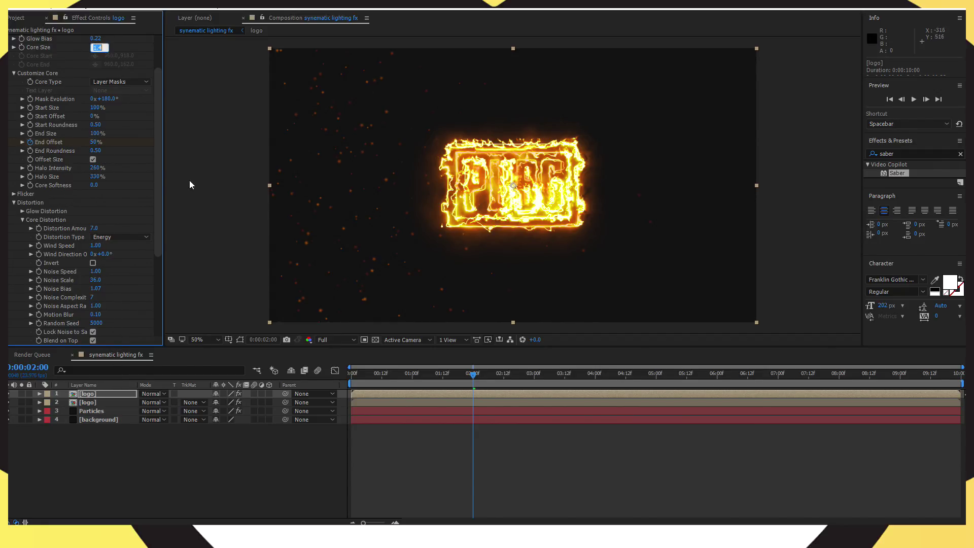
{"action": "left_click", "coordinate": [232, 497]}
Preview the animation, then duplicate the top logo layer again.
{"action": "mouse_move", "coordinate": [472, 375]}
{"action": "left_mouse_down"}
{"action": "mouse_move", "coordinate": [362, 374]}
{"action": "mouse_move", "coordinate": [452, 375]}
{"action": "left_mouse_up"}
{"action": "left_click", "coordinate": [344, 342]}
{"action": "left_click", "coordinate": [915, 100]}
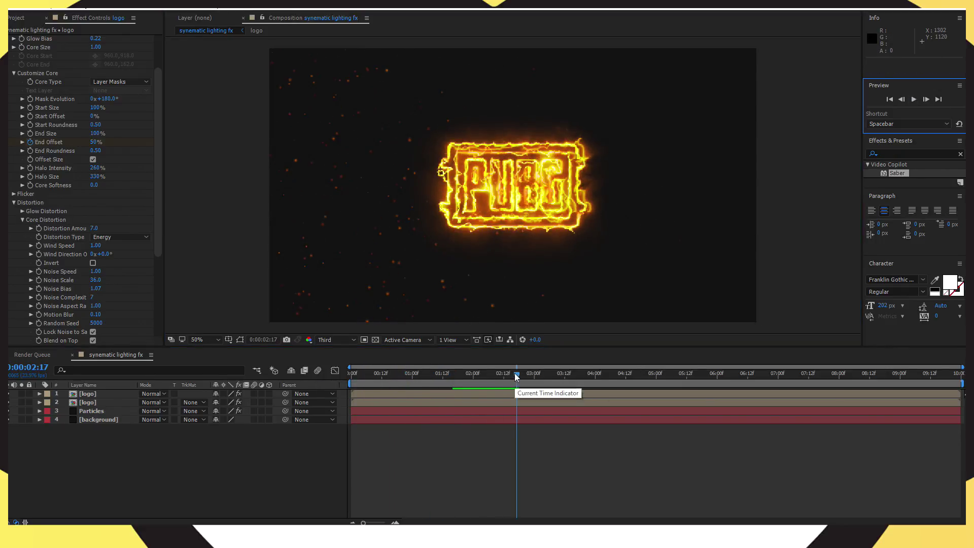
{"action": "left_click", "coordinate": [87, 395]}
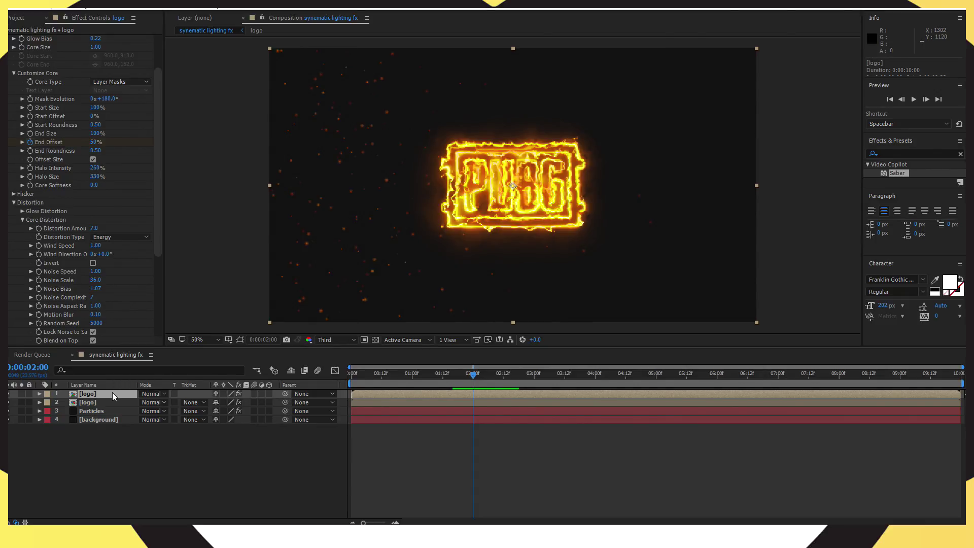
{"action": "key", "text": "ctrl+d"}
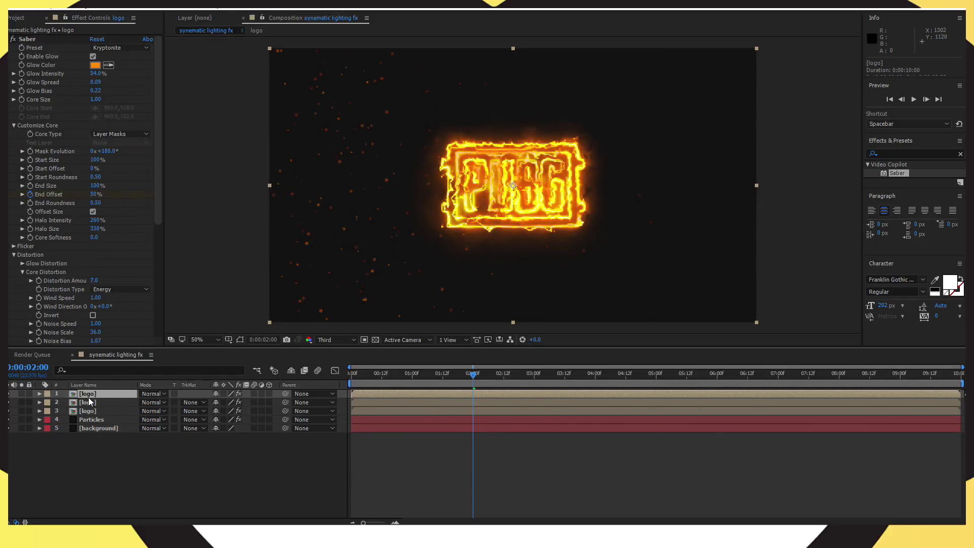
Delete the Saber effect from the top logo copy so the white PUBG letters show.
{"action": "left_click", "coordinate": [44, 47]}
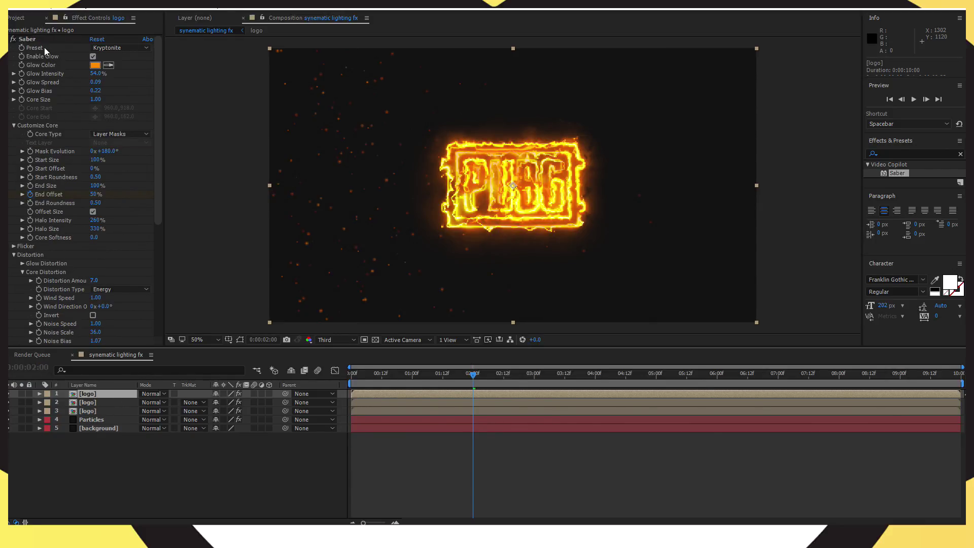
{"action": "left_click", "coordinate": [40, 393]}
{"action": "left_click", "coordinate": [49, 411]}
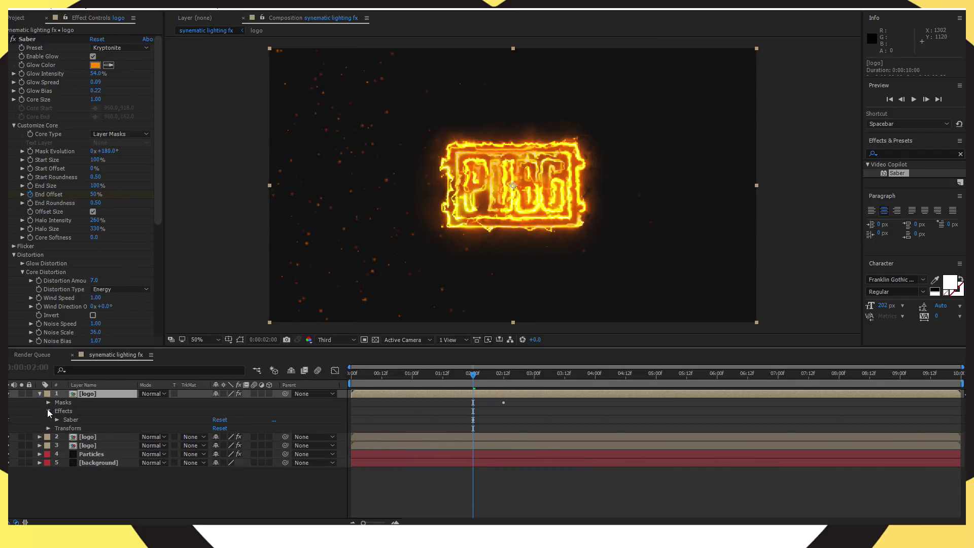
{"action": "left_click", "coordinate": [63, 419]}
{"action": "key", "text": "Delete"}
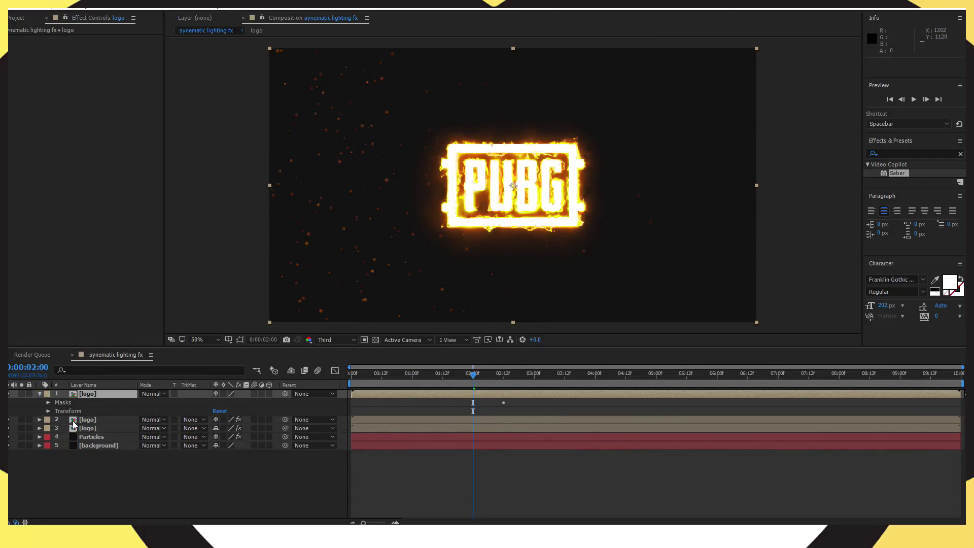
{"action": "left_click", "coordinate": [40, 394]}
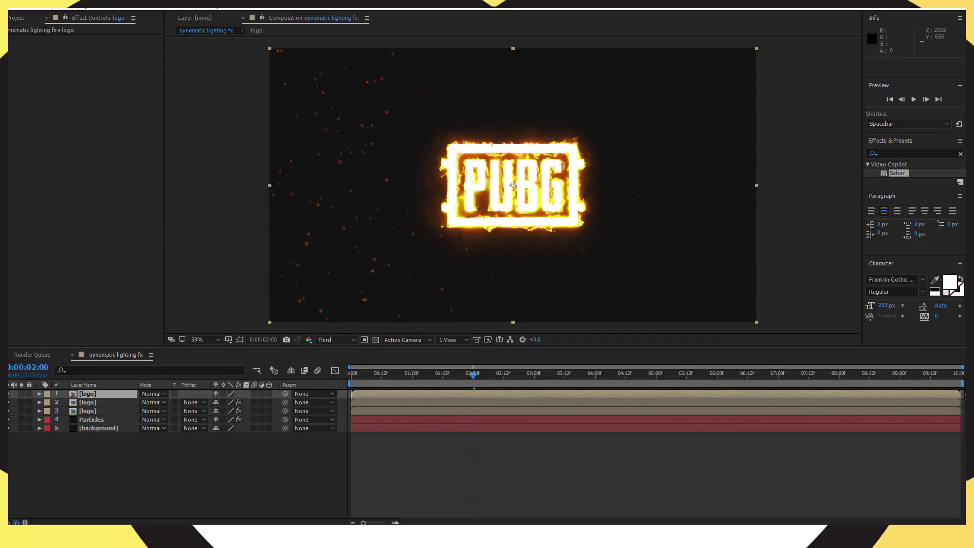
Apply Venetian Blinds to the top logo layer with width 10 and direction 45°.
{"action": "left_click", "coordinate": [919, 154]}
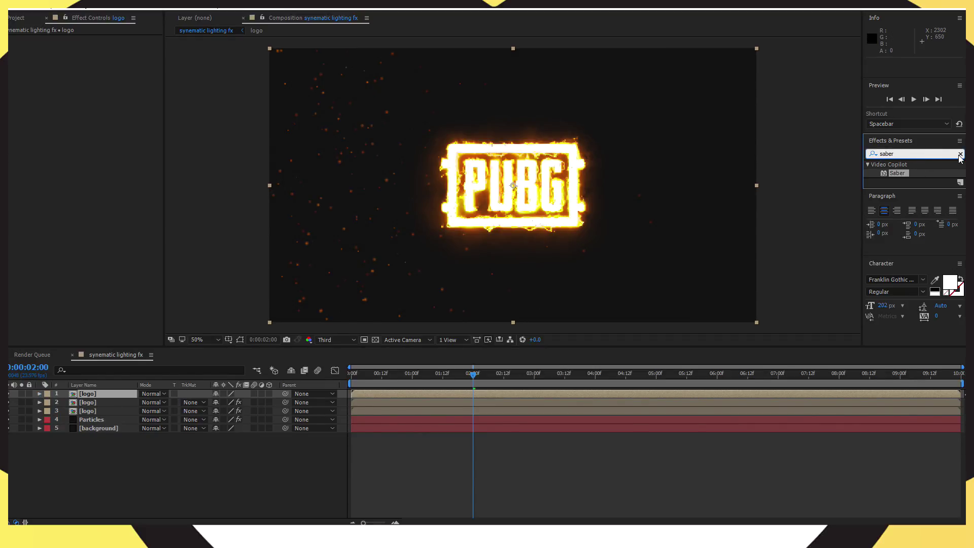
{"action": "left_click", "coordinate": [961, 154]}
{"action": "type", "text": "ven"}
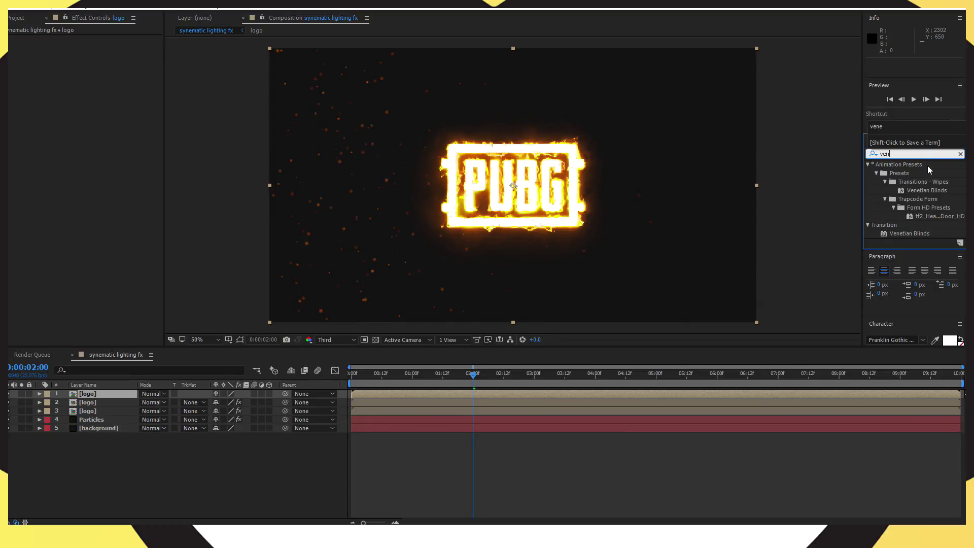
{"action": "left_click_drag", "start_coordinate": [927, 190], "coordinate": [107, 393]}
{"action": "left_click", "coordinate": [93, 85]}
{"action": "type", "text": "10"}
{"action": "key", "text": "Return"}
{"action": "left_click", "coordinate": [104, 57]}
{"action": "type", "text": "45"}
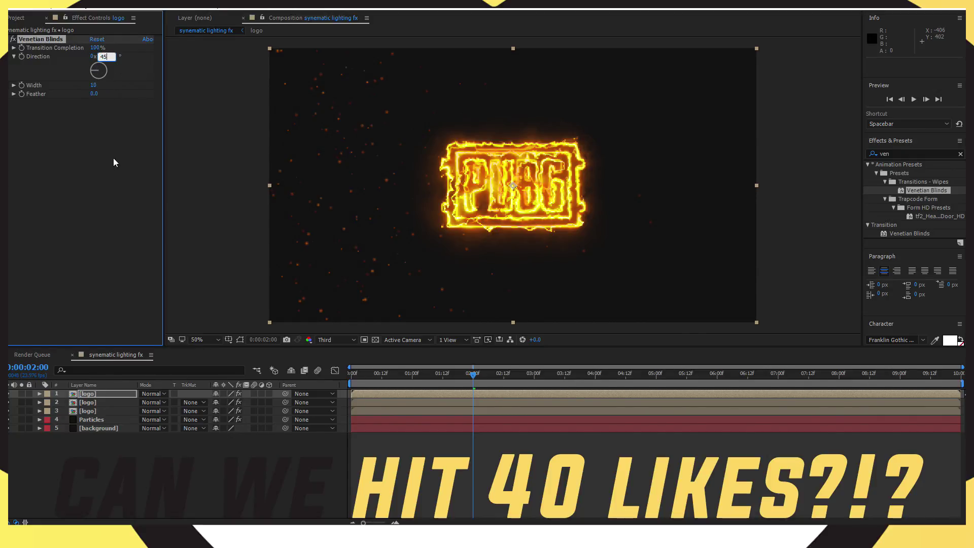
{"action": "key", "text": "Return"}
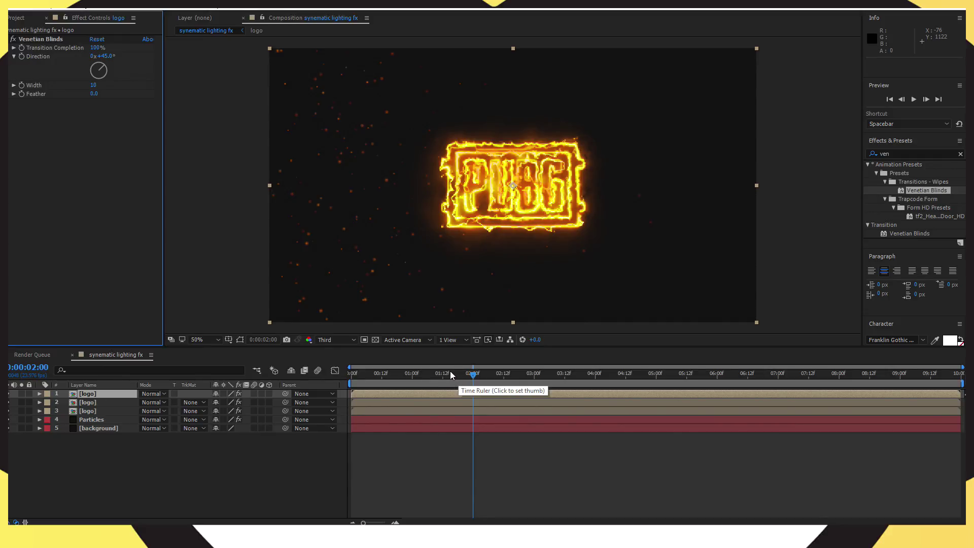
Keyframe Transition Completion from 100% at 2 seconds to 0% at 3 seconds.
{"action": "left_click", "coordinate": [23, 47]}
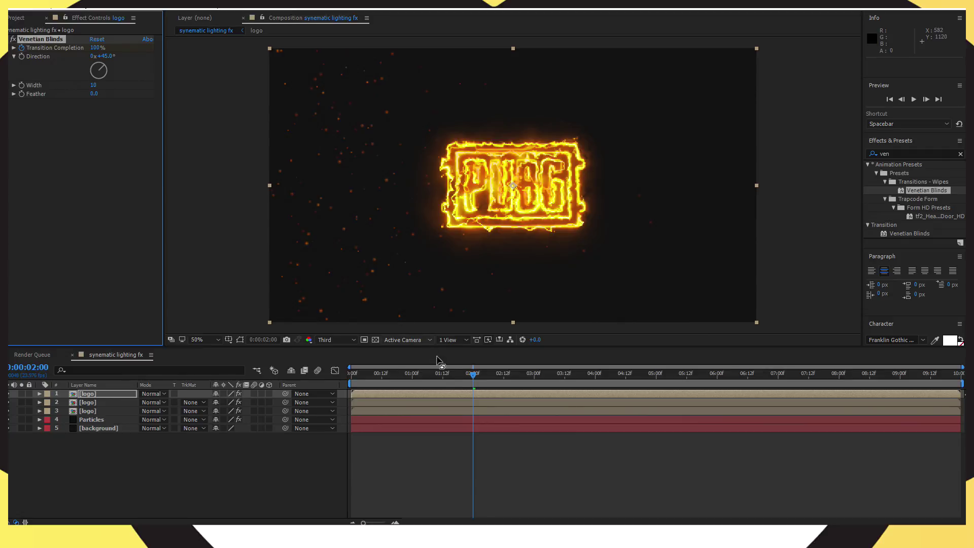
{"action": "left_click_drag", "start_coordinate": [473, 375], "coordinate": [534, 384]}
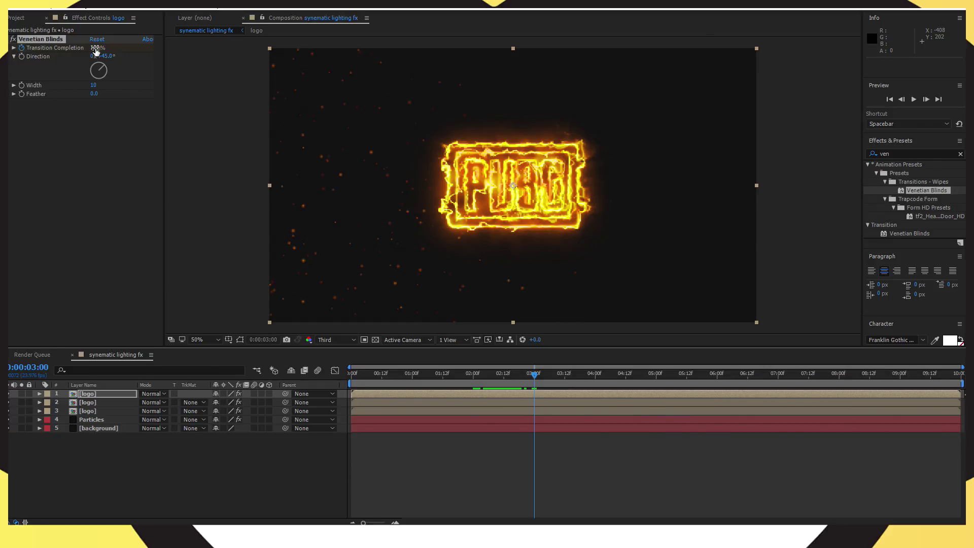
{"action": "left_click_drag", "start_coordinate": [96, 48], "coordinate": [29, 47]}
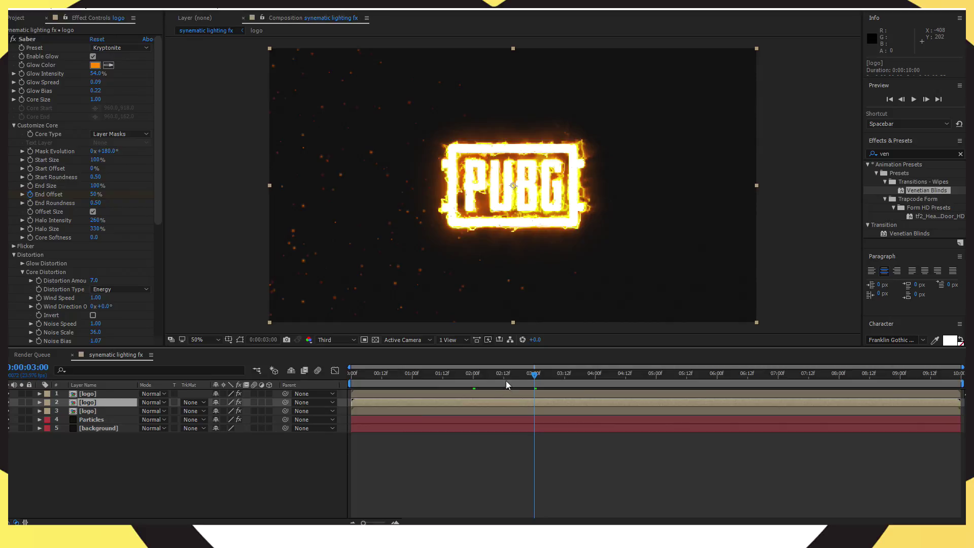
{"action": "left_click", "coordinate": [474, 382]}
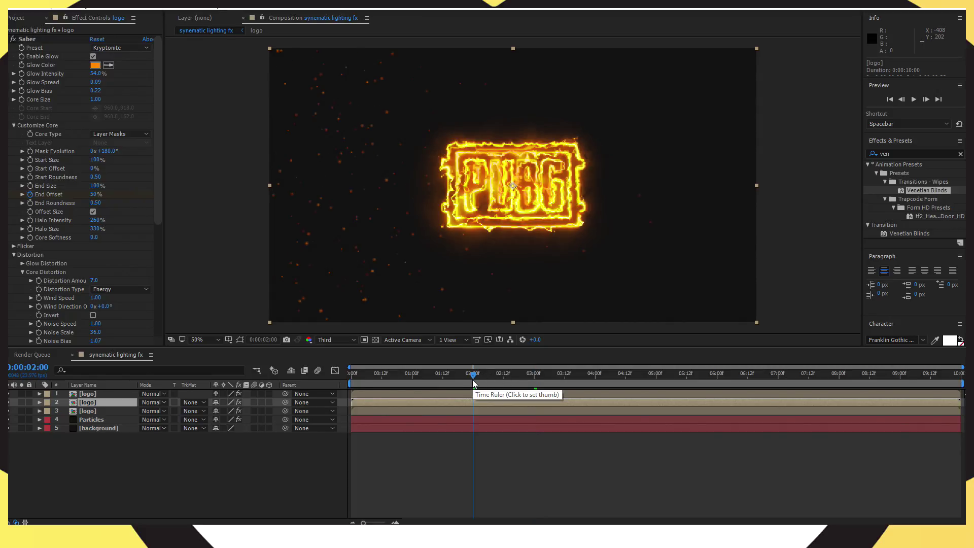
{"action": "left_click", "coordinate": [20, 99]}
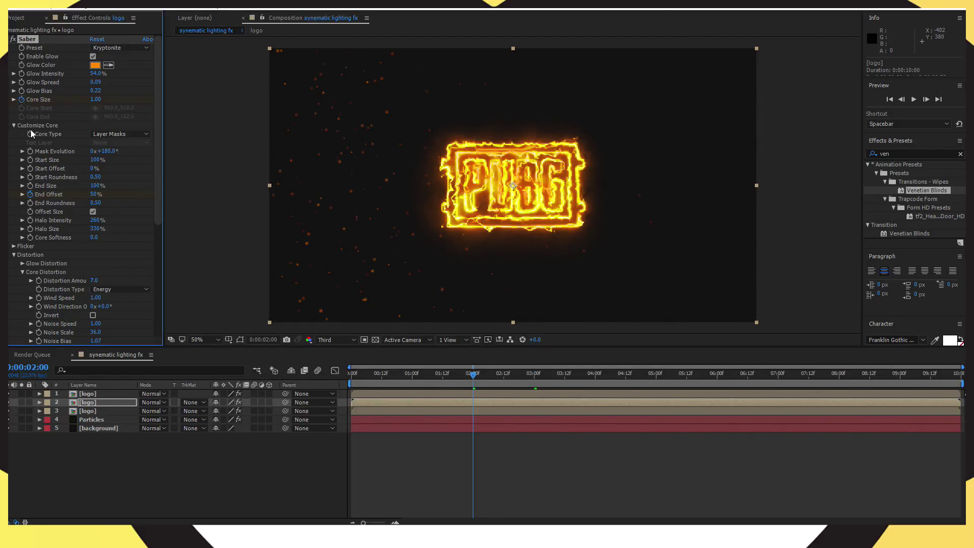
Keyframe Core Size on the second and third logo layers from 1.00 at 2s to 0.00 at 3s.
{"action": "left_click", "coordinate": [121, 411]}
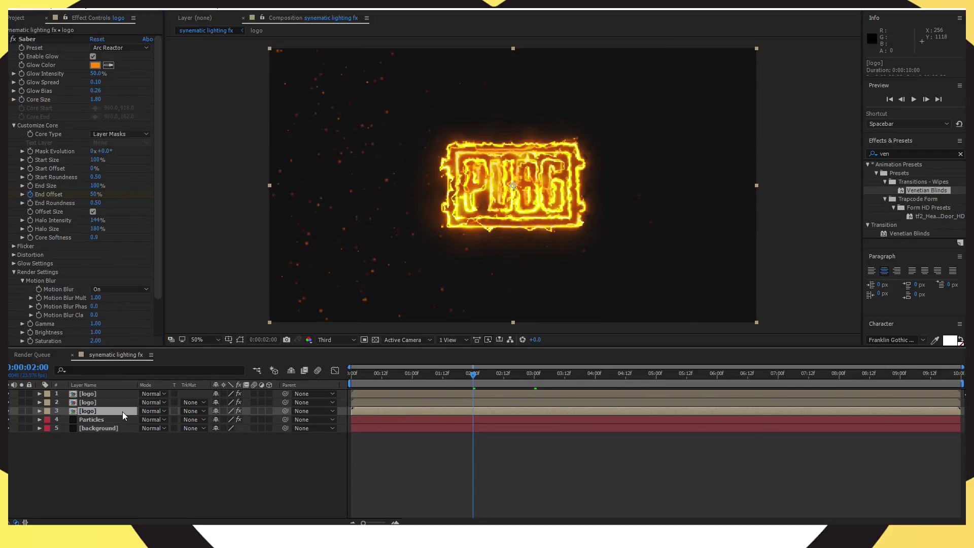
{"action": "left_click", "coordinate": [21, 99]}
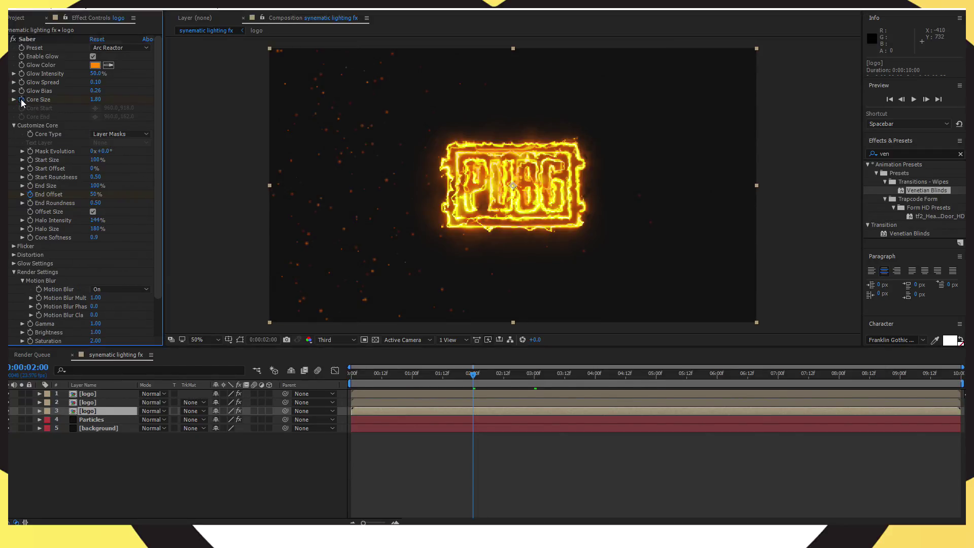
{"action": "left_click", "coordinate": [535, 378]}
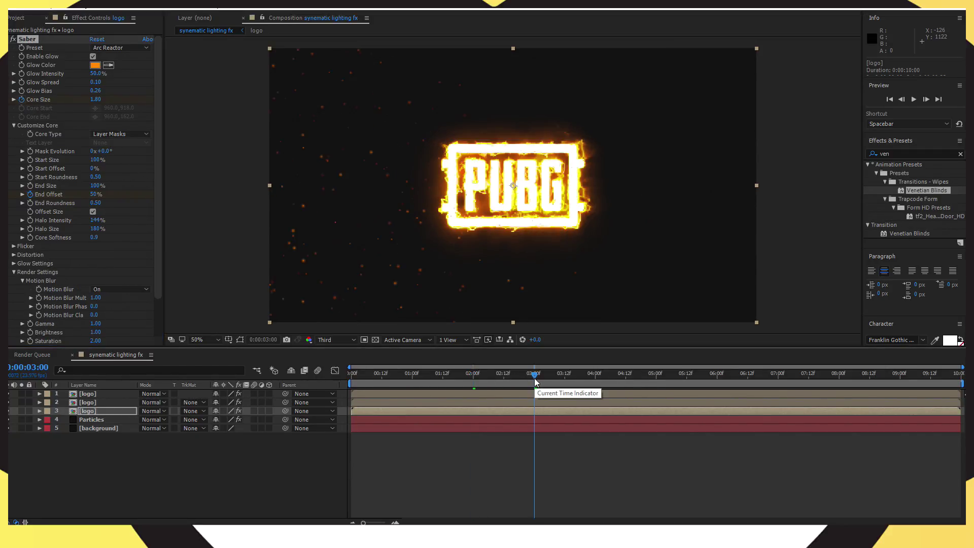
{"action": "left_click", "coordinate": [9, 94]}
{"action": "left_click", "coordinate": [94, 99]}
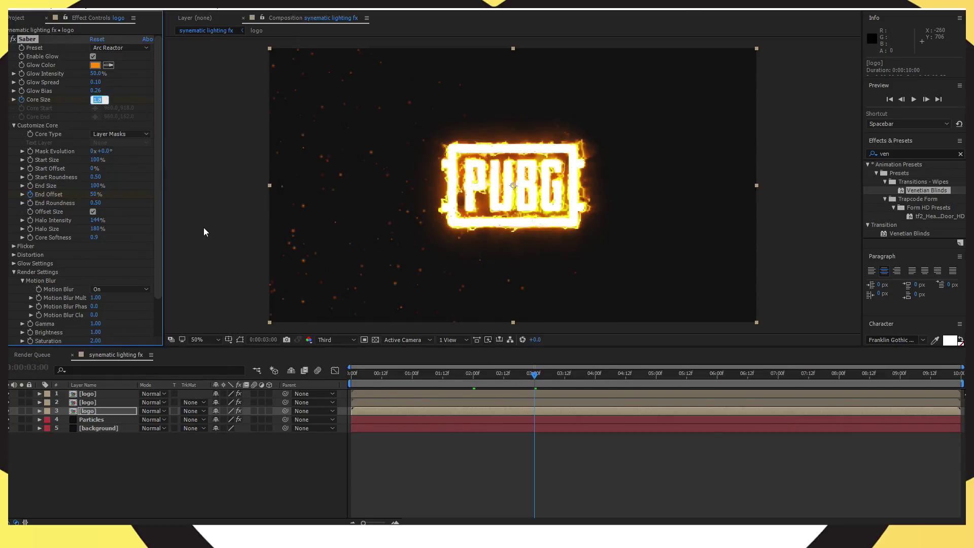
{"action": "key", "text": "Return"}
{"action": "left_click", "coordinate": [103, 403]}
{"action": "left_click", "coordinate": [94, 100]}
{"action": "left_click", "coordinate": [382, 462]}
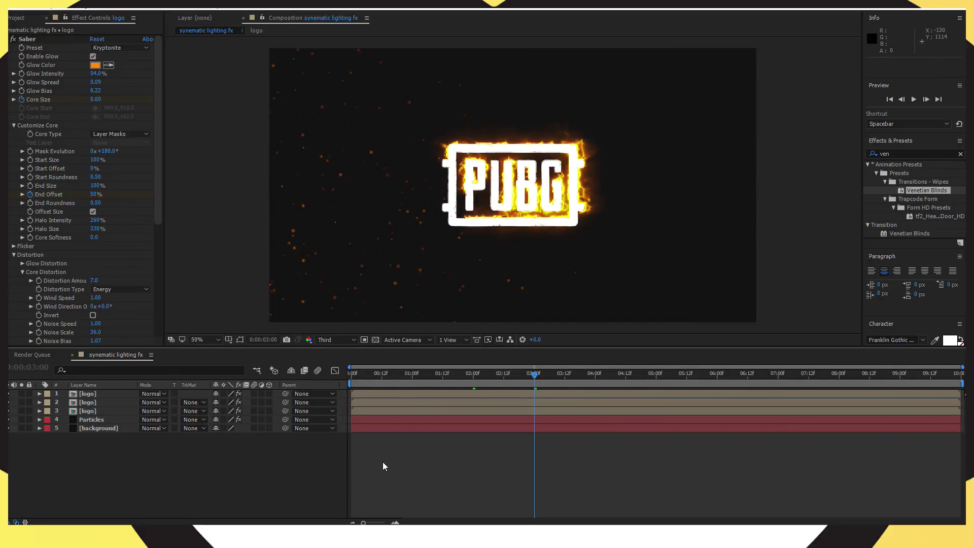
Preview the fire burning out and return to the 2-second mark.
{"action": "left_click_drag", "start_coordinate": [520, 366], "coordinate": [320, 378]}
{"action": "left_click", "coordinate": [914, 99]}
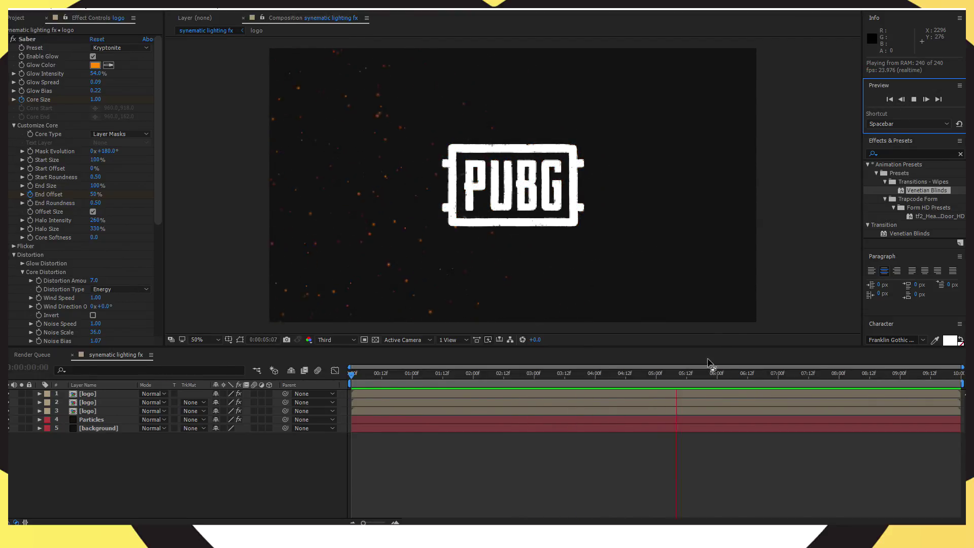
{"action": "left_click", "coordinate": [914, 100]}
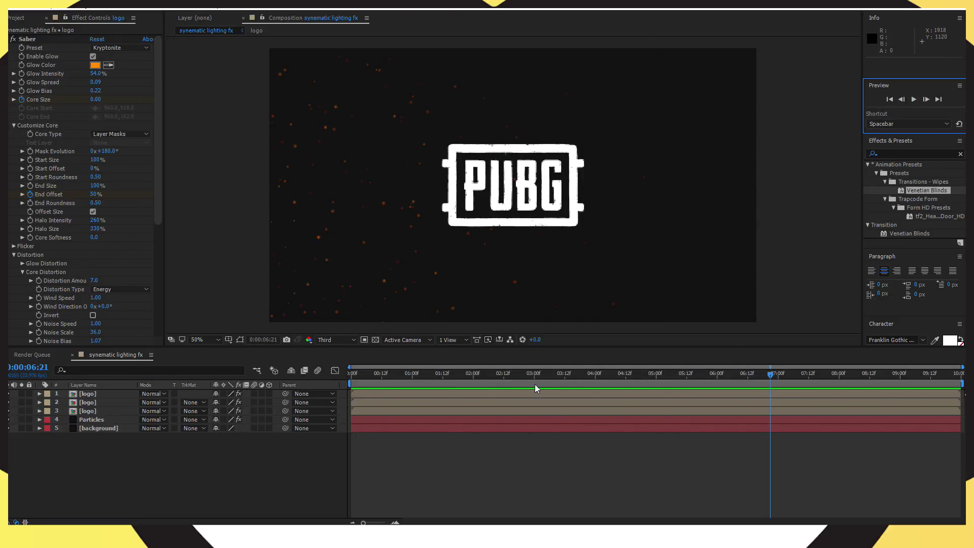
{"action": "left_click", "coordinate": [474, 385]}
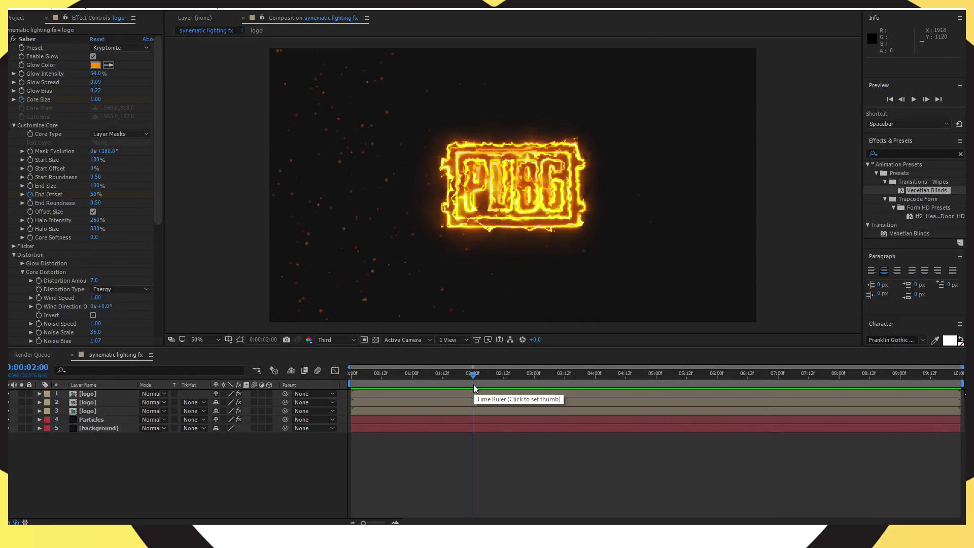
{"action": "left_click", "coordinate": [87, 395]}
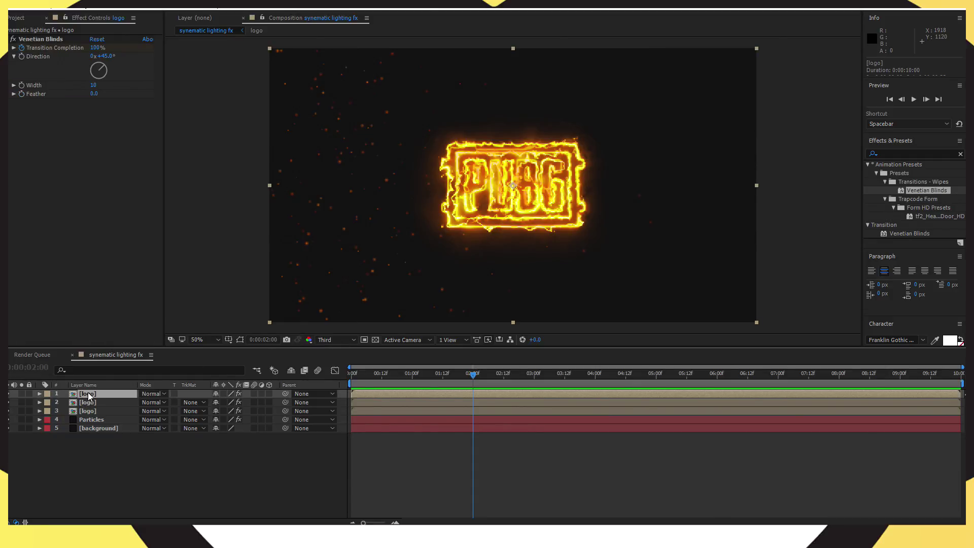
Apply Easy Ease to all the logo layers' keyframes.
{"action": "left_click", "coordinate": [89, 402], "text": "shift"}
{"action": "key", "text": "u"}
{"action": "left_click_drag", "start_coordinate": [641, 471], "coordinate": [297, 521]}
{"action": "key", "text": "F9"}
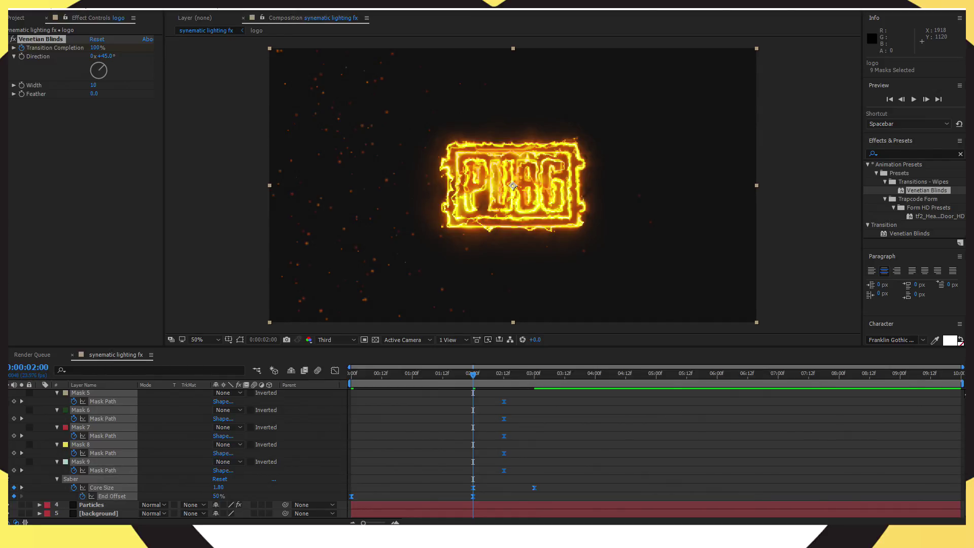
Pre-compose the three logo layers into a comp named 'logo animation'.
{"action": "scroll", "coordinate": [117, 451], "scroll_direction": "up", "scroll_amount": 10}
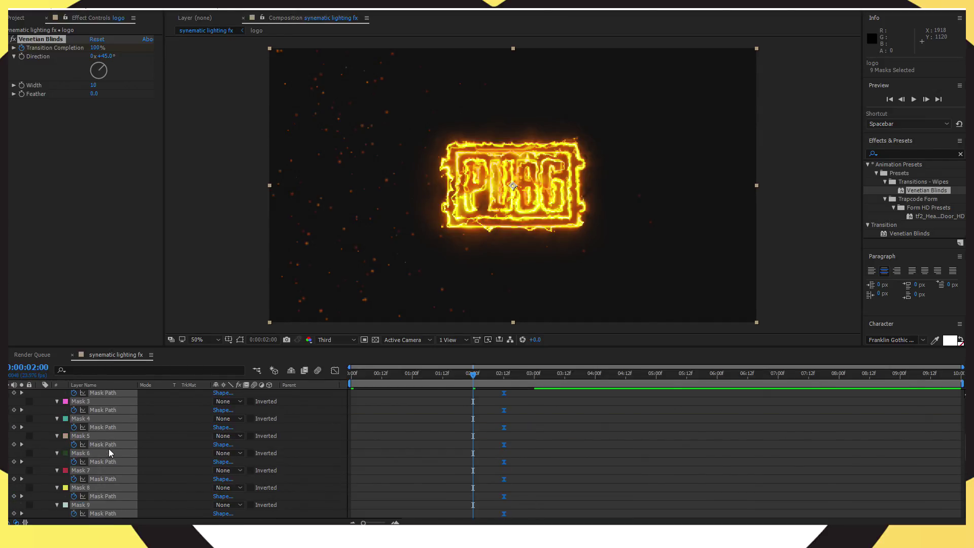
{"action": "scroll", "coordinate": [106, 449], "scroll_direction": "up", "scroll_amount": 3}
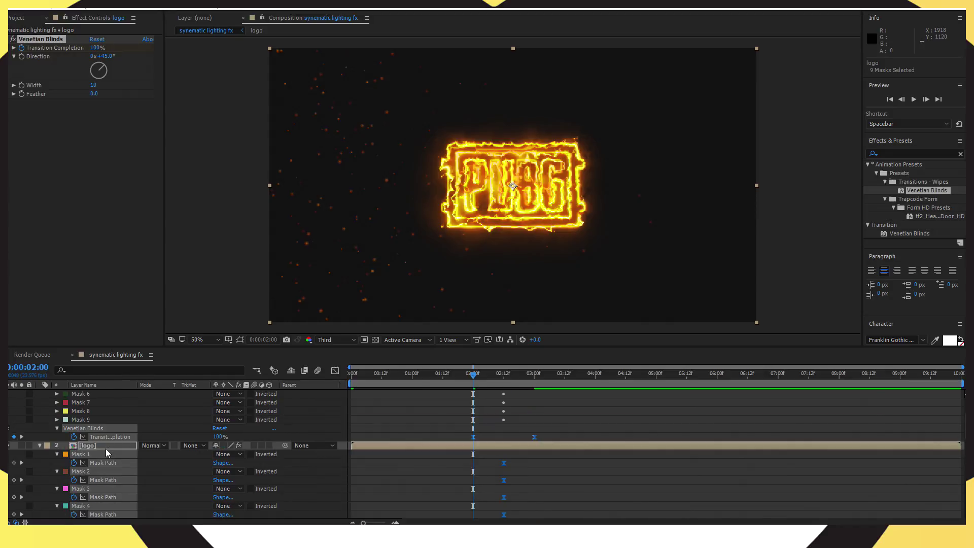
{"action": "right_click", "coordinate": [83, 398]}
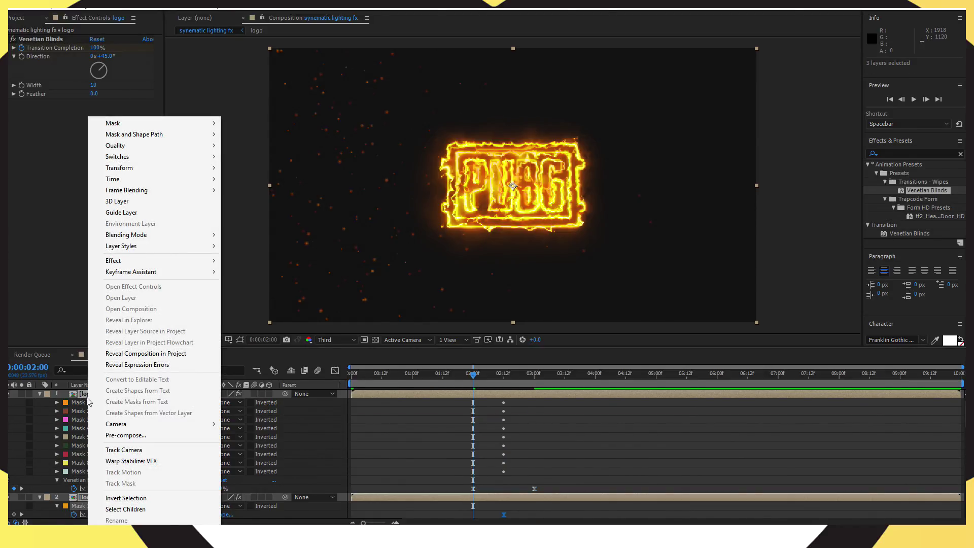
{"action": "left_click", "coordinate": [125, 435]}
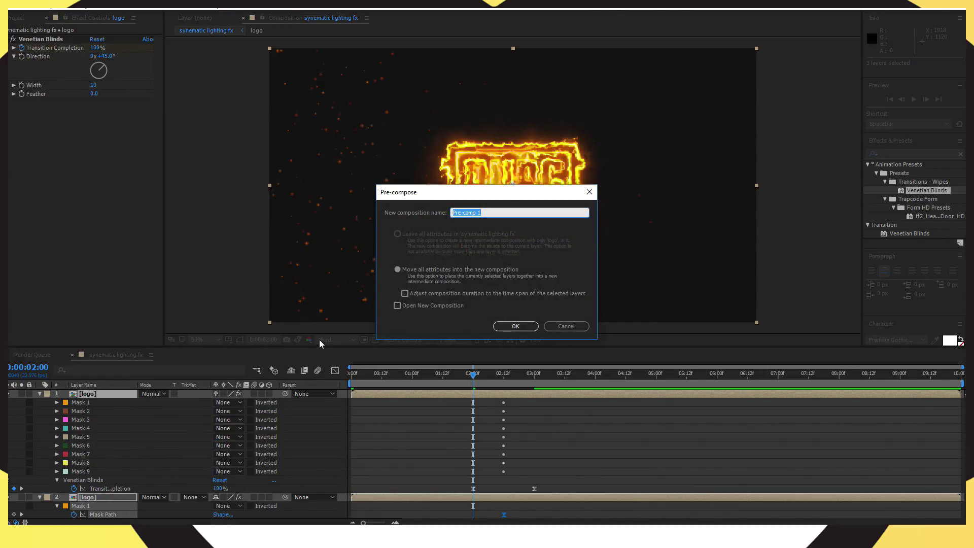
{"action": "type", "text": "logo animation"}
{"action": "left_click", "coordinate": [512, 327]}
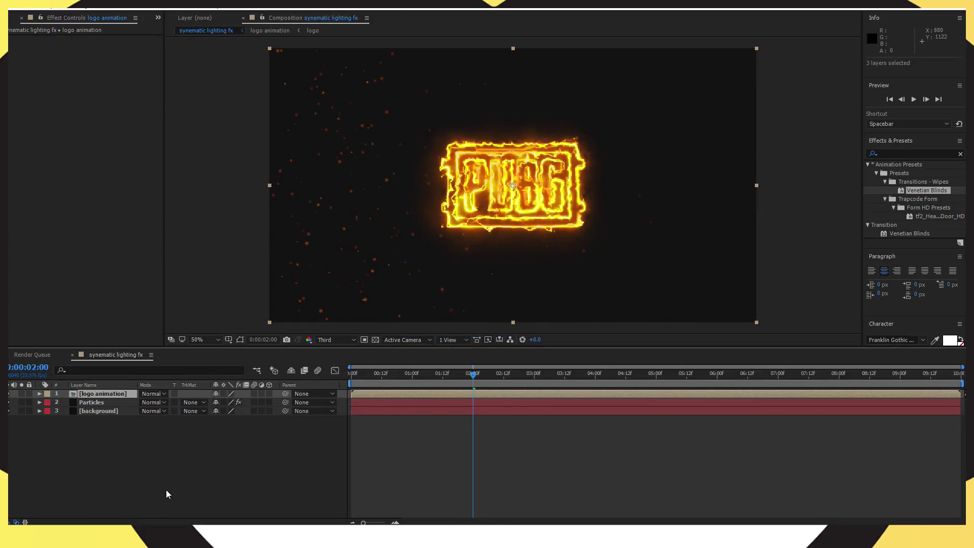
Keyframe the pre-comp's Scale 250%→100% and Rotation −45°→0°, ending at 3 seconds.
{"action": "left_click_drag", "start_coordinate": [474, 375], "coordinate": [535, 375]}
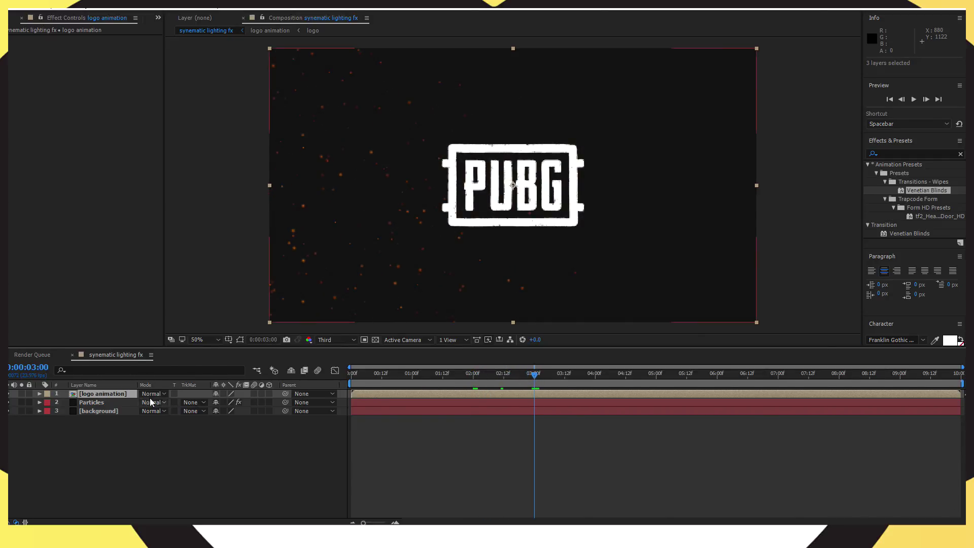
{"action": "left_click", "coordinate": [40, 394]}
{"action": "left_click", "coordinate": [65, 428]}
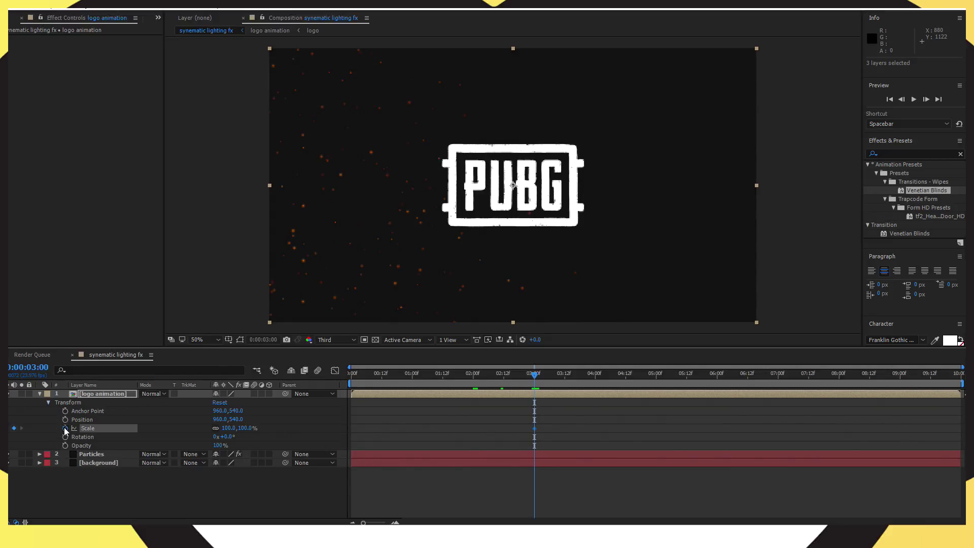
{"action": "left_click", "coordinate": [65, 437]}
{"action": "left_click_drag", "start_coordinate": [535, 375], "coordinate": [412, 381]}
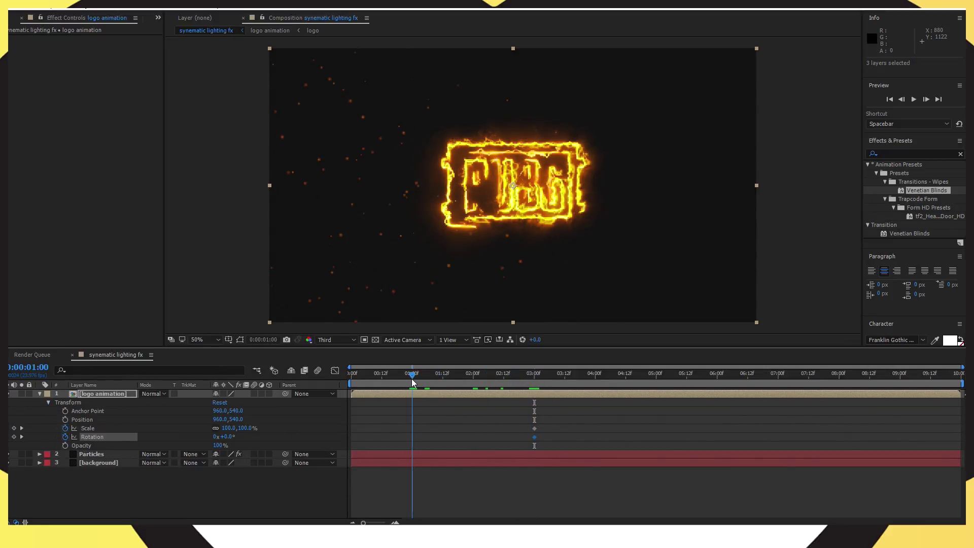
{"action": "left_click", "coordinate": [230, 437]}
{"action": "type", "text": "-45"}
{"action": "left_click", "coordinate": [245, 428]}
{"action": "type", "text": "250"}
{"action": "key", "text": "Return"}
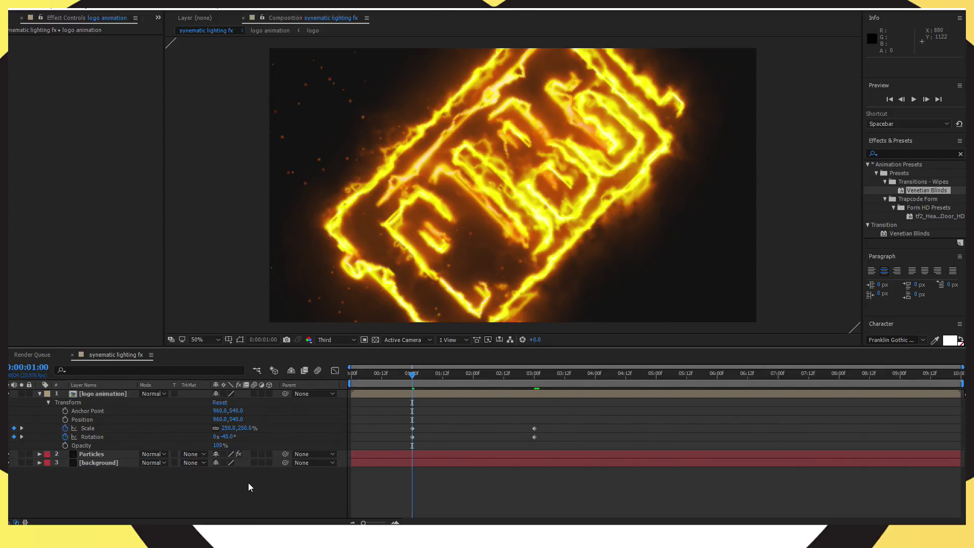
Move the Scale and Rotation start keyframes to frame zero and ease them.
{"action": "left_click_drag", "start_coordinate": [412, 430], "coordinate": [352, 437]}
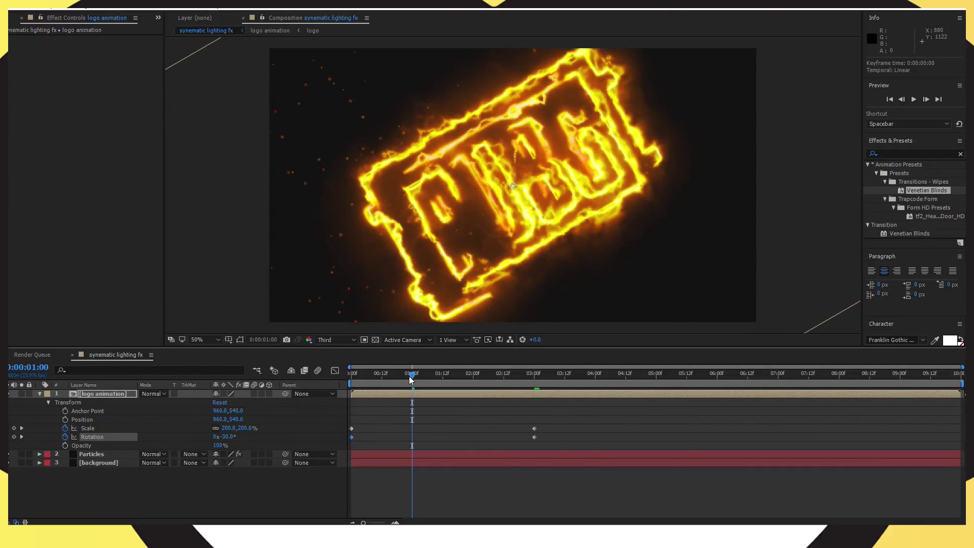
{"action": "key", "text": "Home"}
{"action": "left_click", "coordinate": [914, 99]}
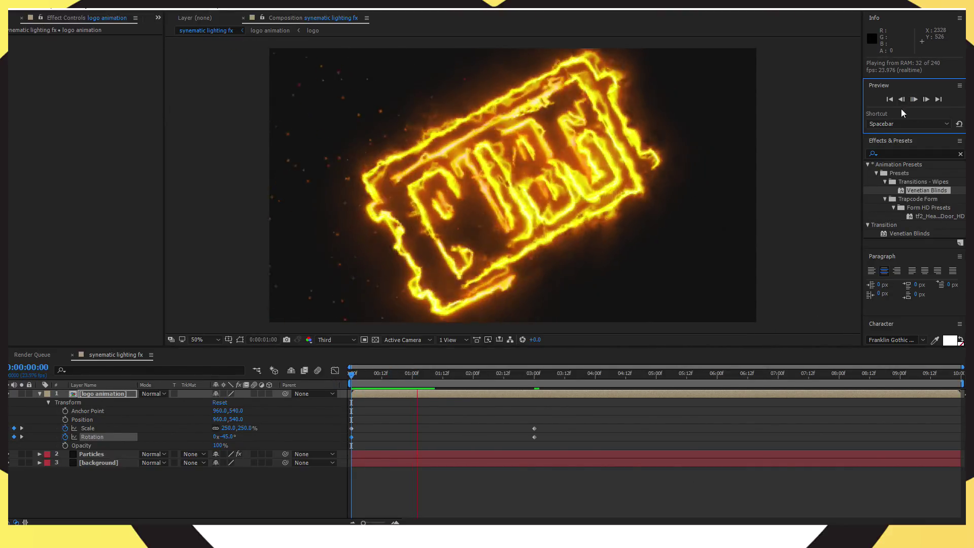
{"action": "left_click_drag", "start_coordinate": [555, 440], "coordinate": [343, 424]}
{"action": "key", "text": "F9"}
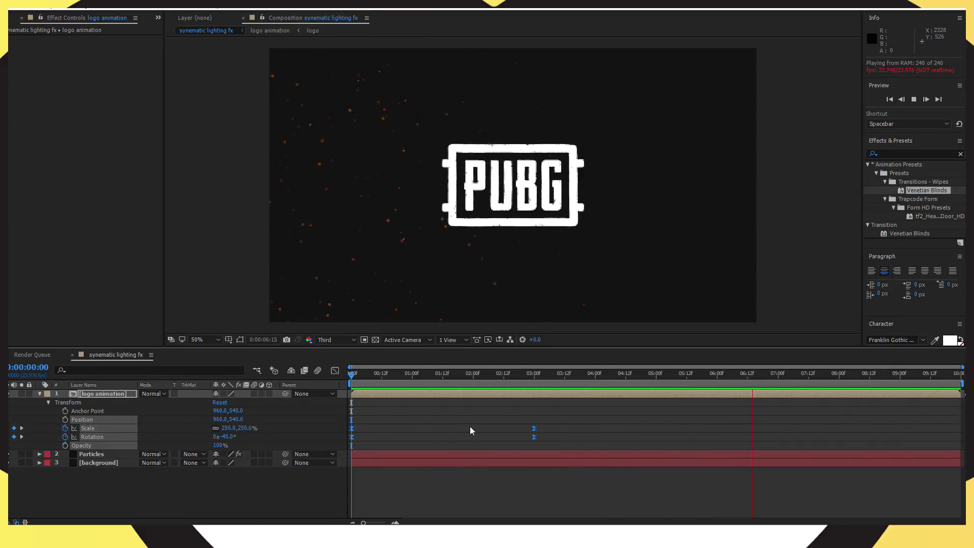
{"action": "key", "text": "space"}
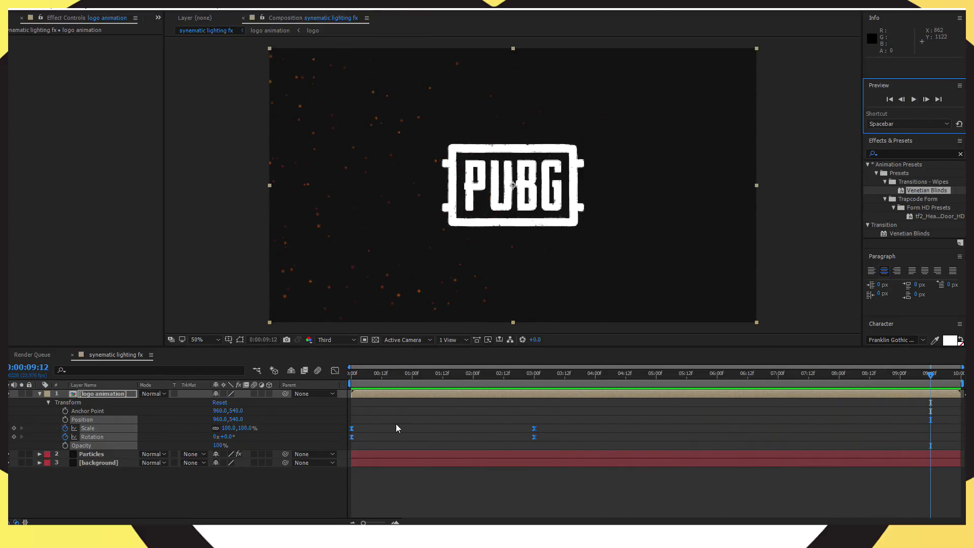
Turn on motion blur for the logo animation layer.
{"action": "left_click", "coordinate": [99, 395]}
{"action": "left_click", "coordinate": [254, 394]}
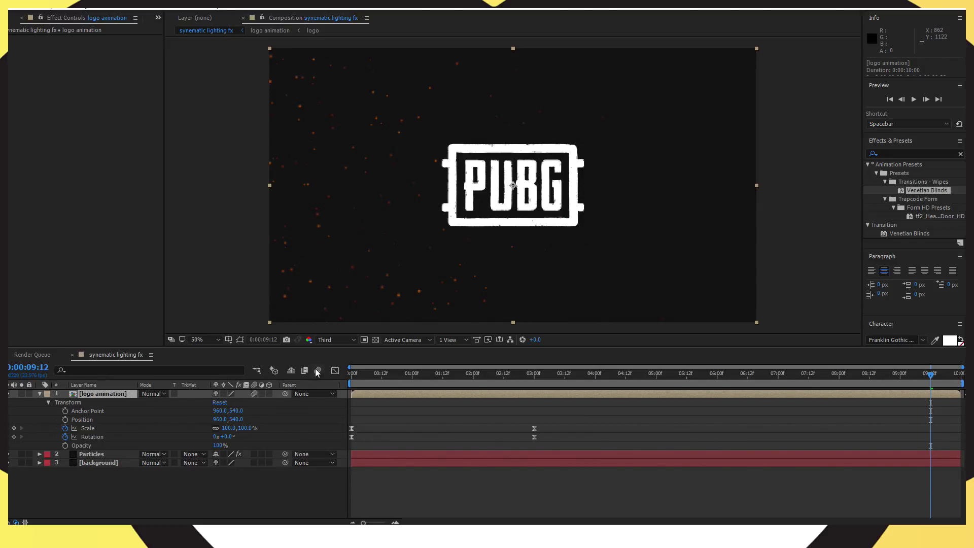
{"action": "left_click", "coordinate": [106, 456]}
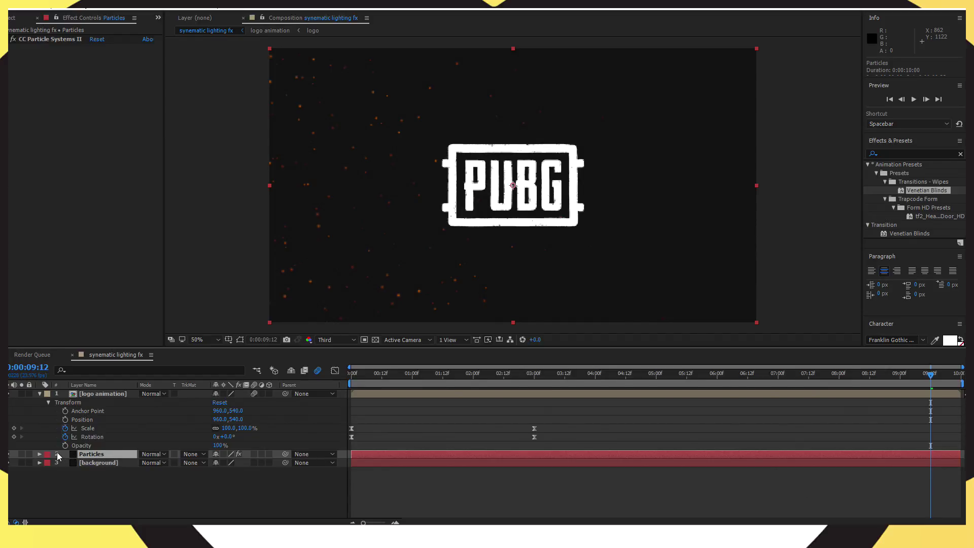
Lower the Particles layer's opacity to 57% and preview the dimmed embers.
{"action": "left_click", "coordinate": [40, 454]}
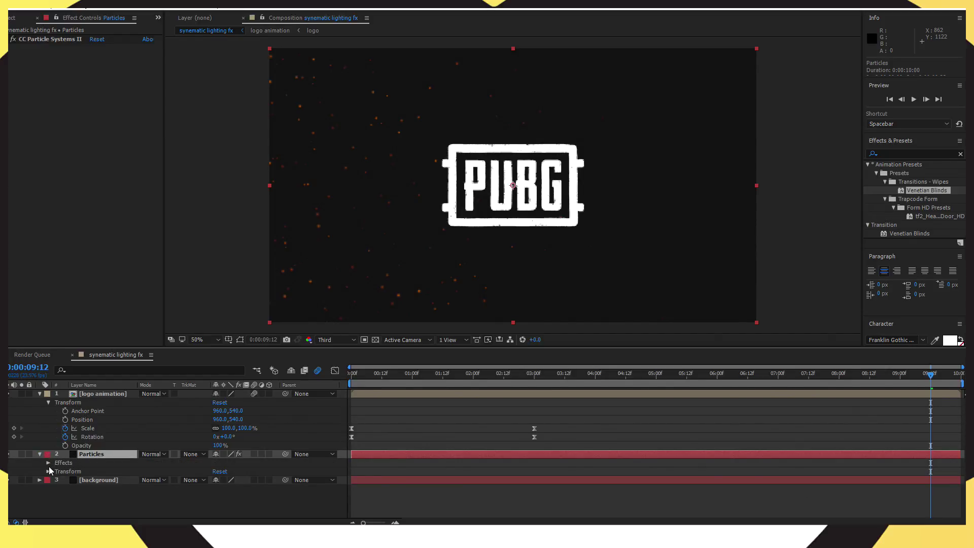
{"action": "left_click", "coordinate": [49, 463]}
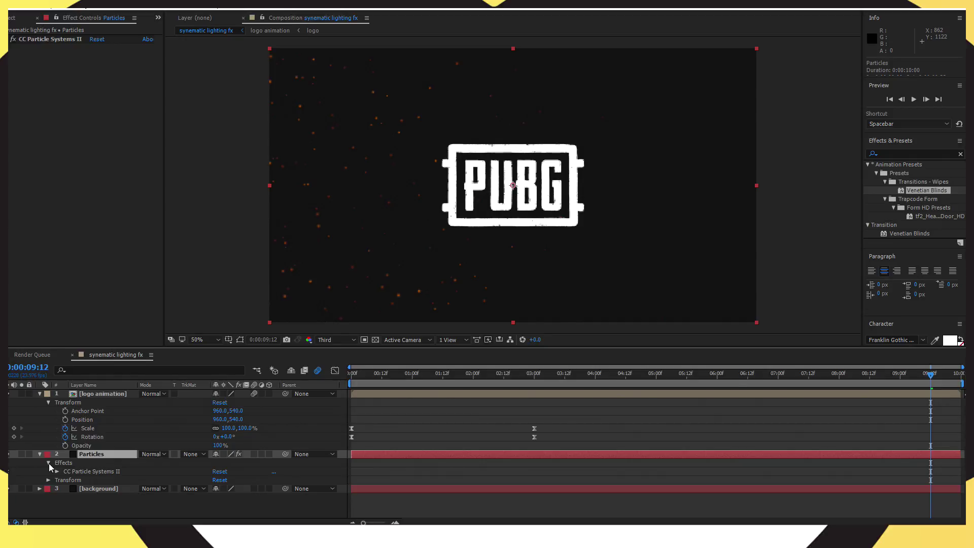
{"action": "left_click", "coordinate": [48, 463]}
{"action": "left_click", "coordinate": [48, 471]}
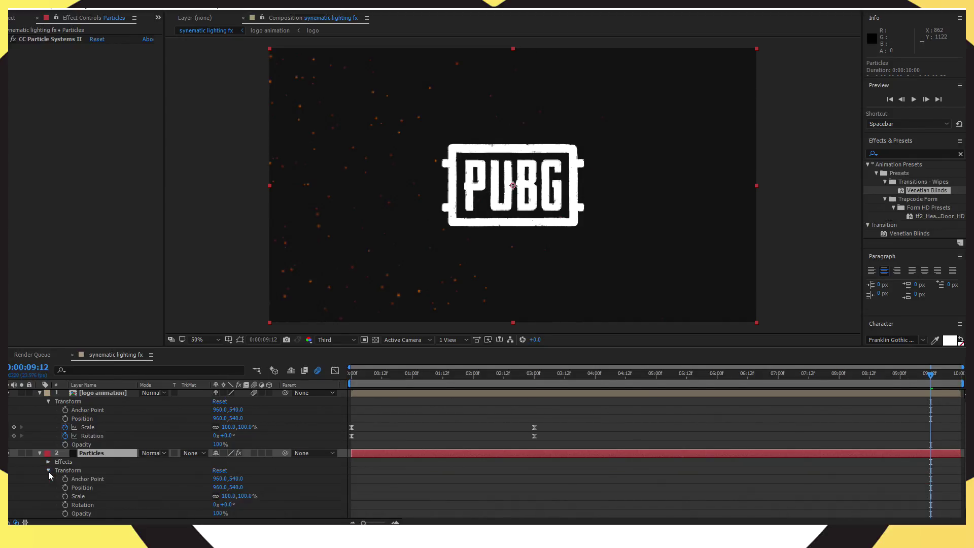
{"action": "left_click_drag", "start_coordinate": [216, 512], "coordinate": [205, 516]}
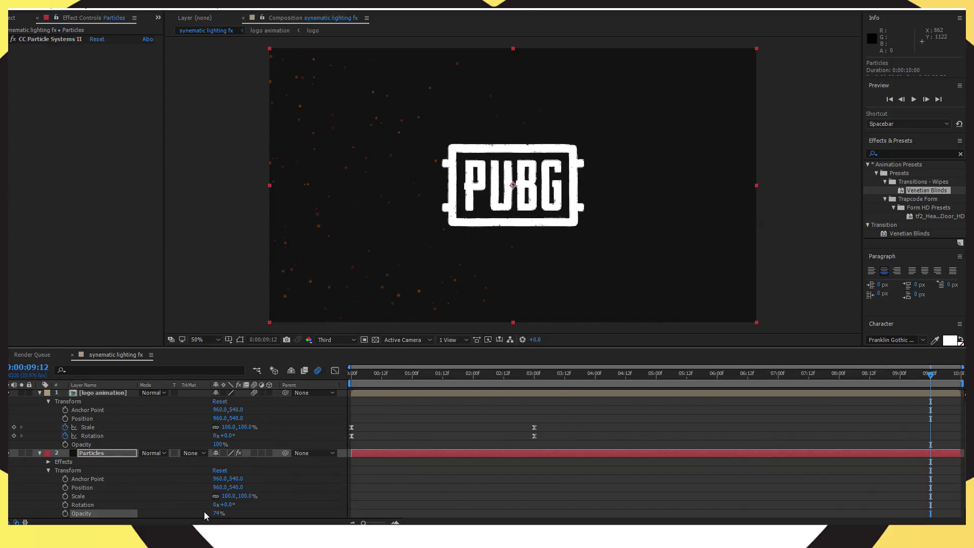
{"action": "left_click", "coordinate": [218, 513]}
{"action": "key", "text": "Return"}
{"action": "left_click", "coordinate": [39, 453]}
{"action": "left_click", "coordinate": [40, 393]}
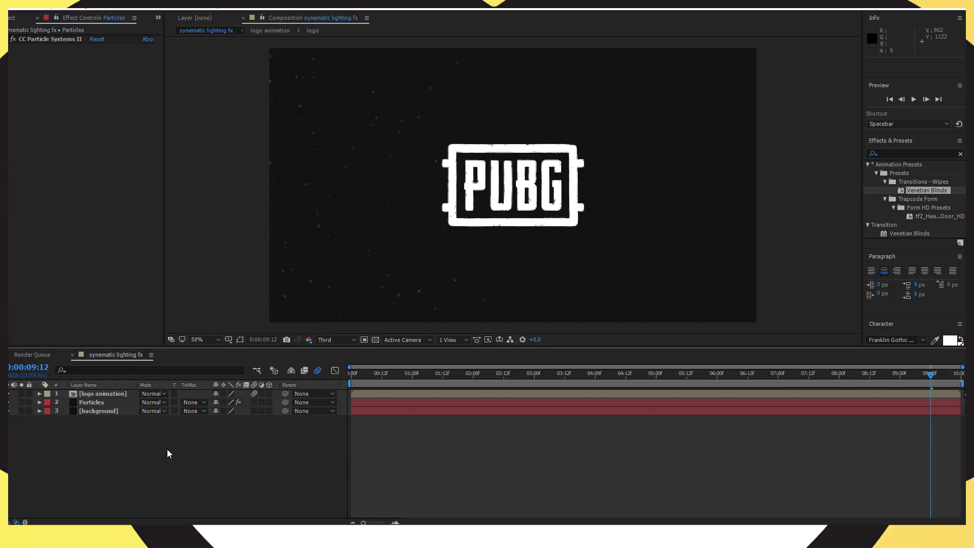
{"action": "left_click", "coordinate": [913, 99]}
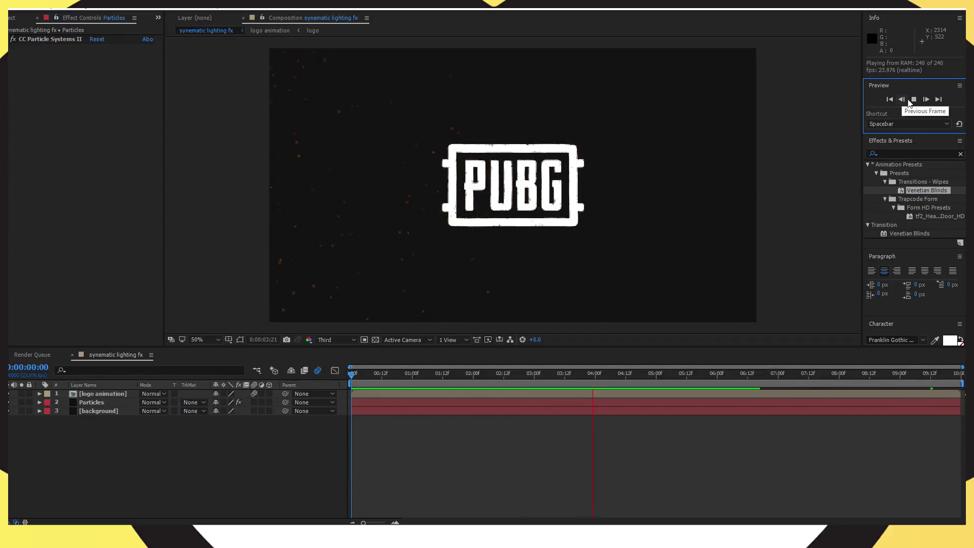
Create a black solid layer named 'film' at the top of the stack.
{"action": "key", "text": "space"}
{"action": "right_click", "coordinate": [163, 449]}
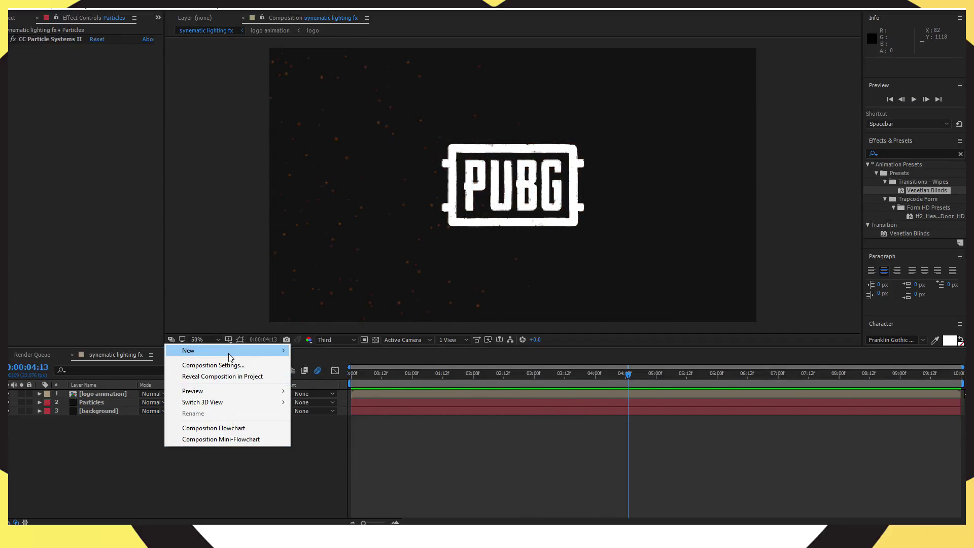
{"action": "mouse_move", "coordinate": [226, 352]}
{"action": "left_click", "coordinate": [108, 376]}
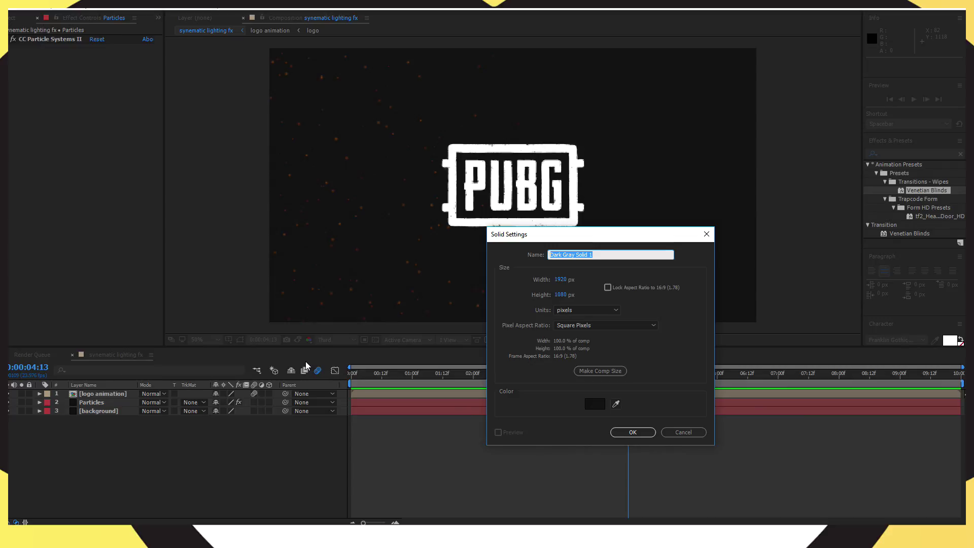
{"action": "type", "text": "film"}
{"action": "left_click", "coordinate": [589, 406]}
{"action": "left_click", "coordinate": [373, 295]}
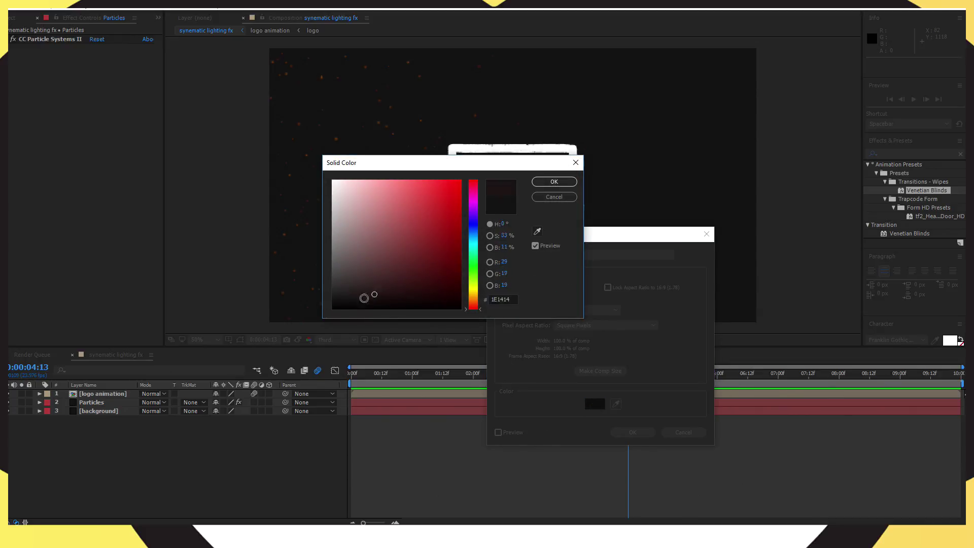
{"action": "left_click", "coordinate": [552, 184]}
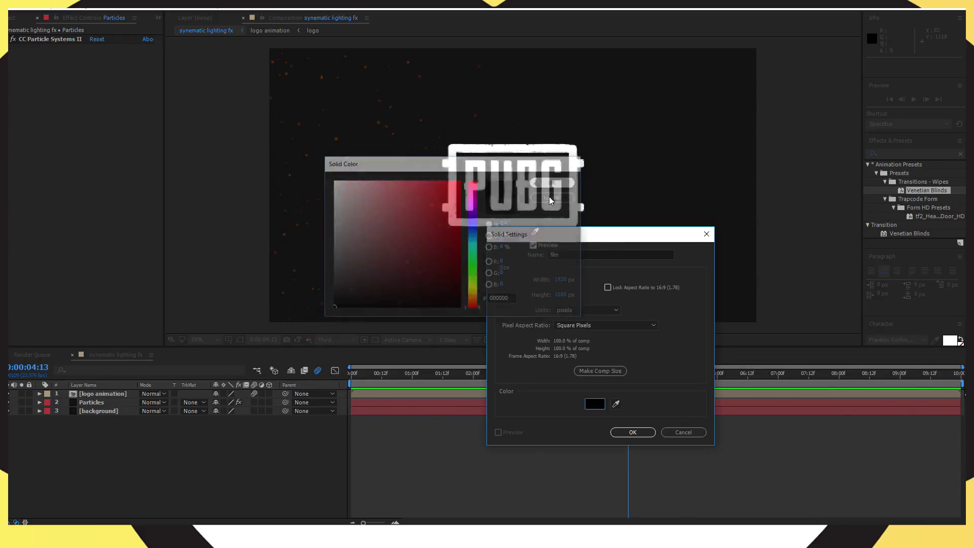
{"action": "left_click", "coordinate": [623, 431]}
Search the effects panel for 'ven'.
{"action": "left_click", "coordinate": [168, 7]}
{"action": "left_click", "coordinate": [906, 154]}
{"action": "type", "text": "ven"}
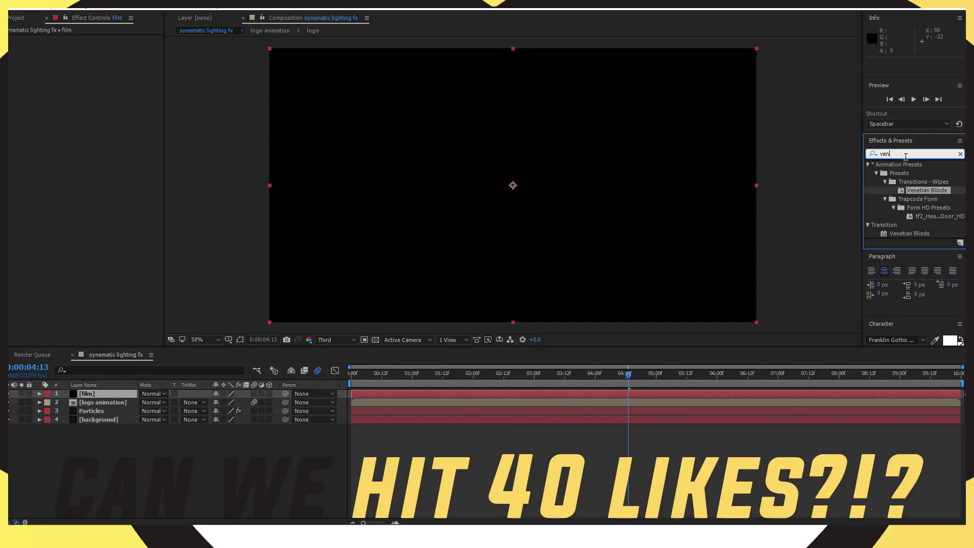
Apply CC Jaws to the film solid and set its Height to 0%.
{"action": "left_click", "coordinate": [961, 155]}
{"action": "type", "text": "cc jaws"}
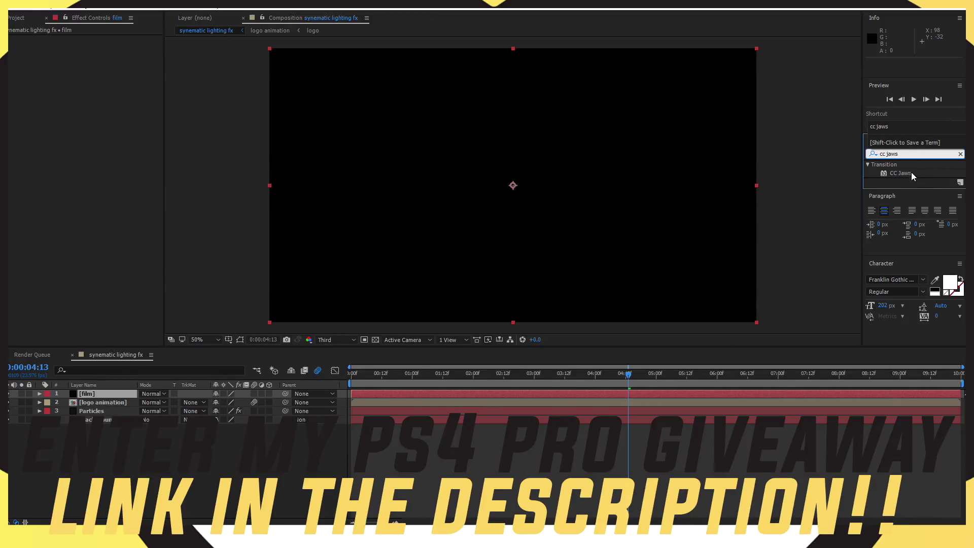
{"action": "left_click_drag", "start_coordinate": [912, 176], "coordinate": [120, 391]}
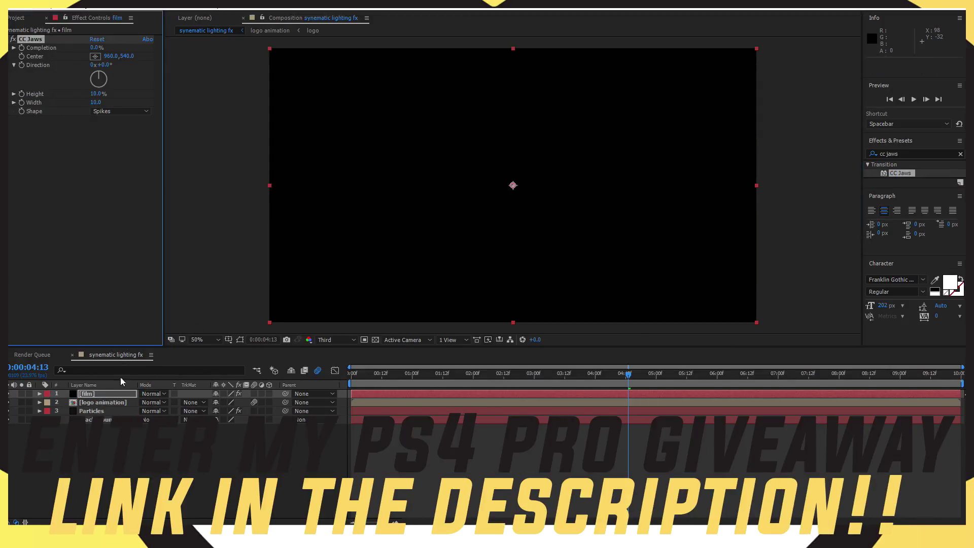
{"action": "left_click", "coordinate": [96, 94]}
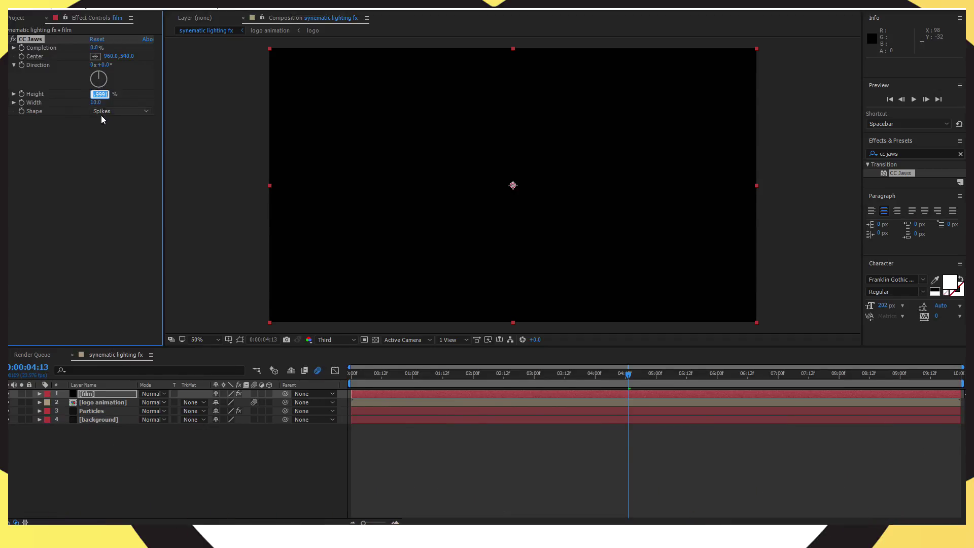
{"action": "type", "text": "0"}
{"action": "left_click", "coordinate": [77, 144]}
Set CC Jaws Completion to 75% for letterbox bars, then preview from 0:00.
{"action": "left_click", "coordinate": [98, 48]}
{"action": "type", "text": "75"}
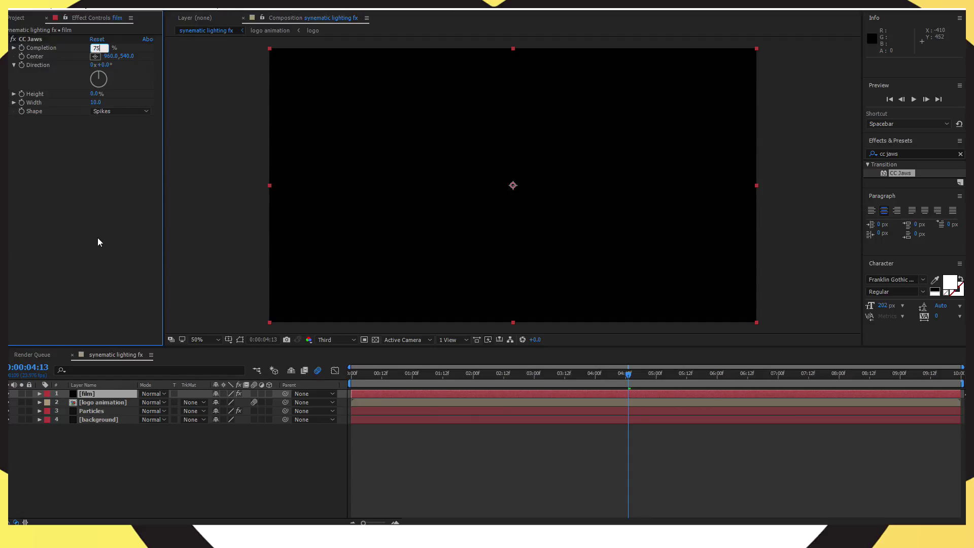
{"action": "left_click", "coordinate": [98, 241]}
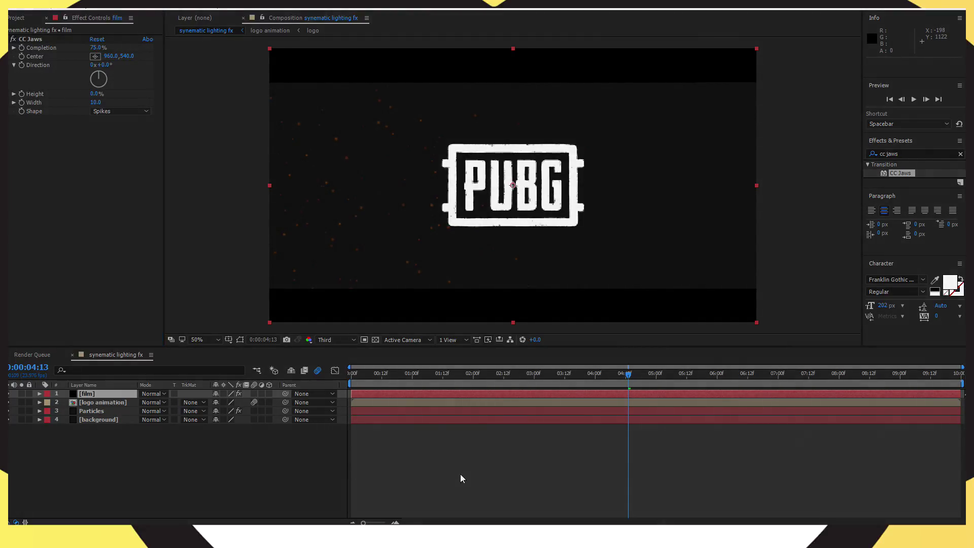
{"action": "left_click_drag", "start_coordinate": [627, 375], "coordinate": [334, 383]}
{"action": "left_click", "coordinate": [913, 99]}
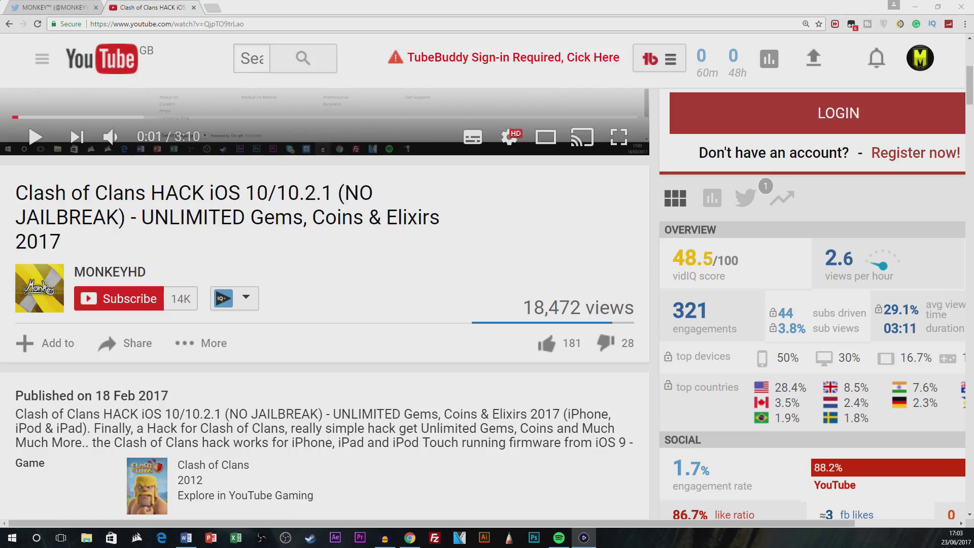
Like the video, subscribe to the channel, and save the all-notifications bell setting.
{"action": "left_click", "coordinate": [547, 343]}
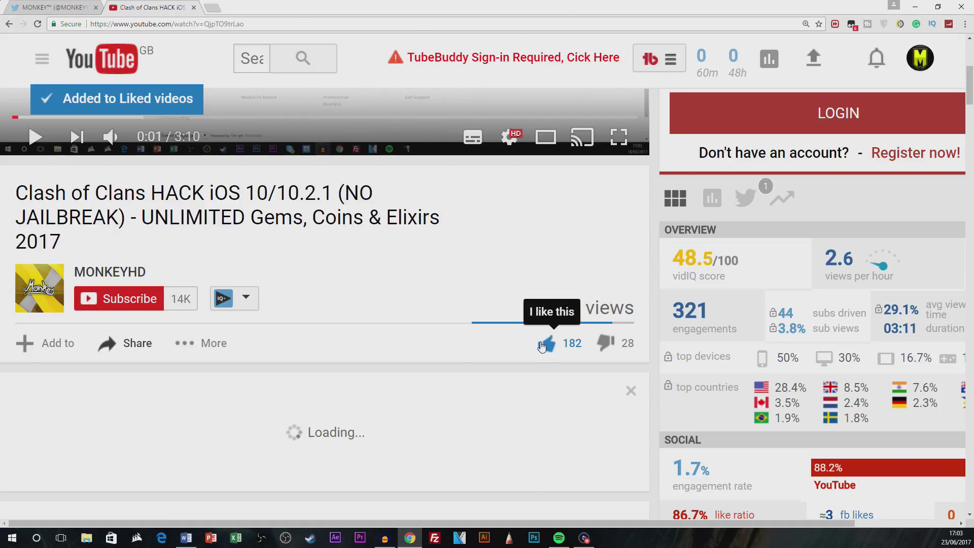
{"action": "left_click", "coordinate": [90, 298]}
{"action": "left_click", "coordinate": [184, 299]}
{"action": "left_click", "coordinate": [329, 234]}
{"action": "left_click", "coordinate": [619, 365]}
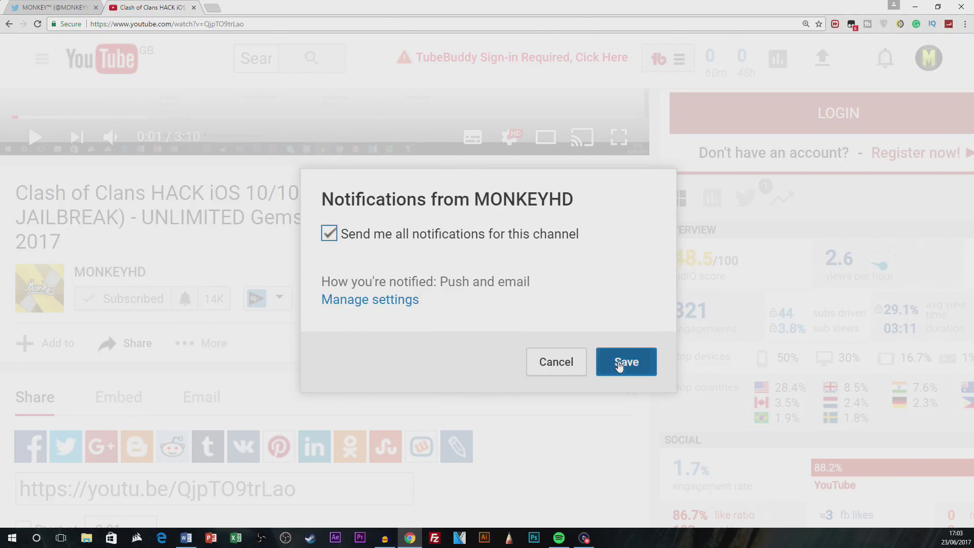